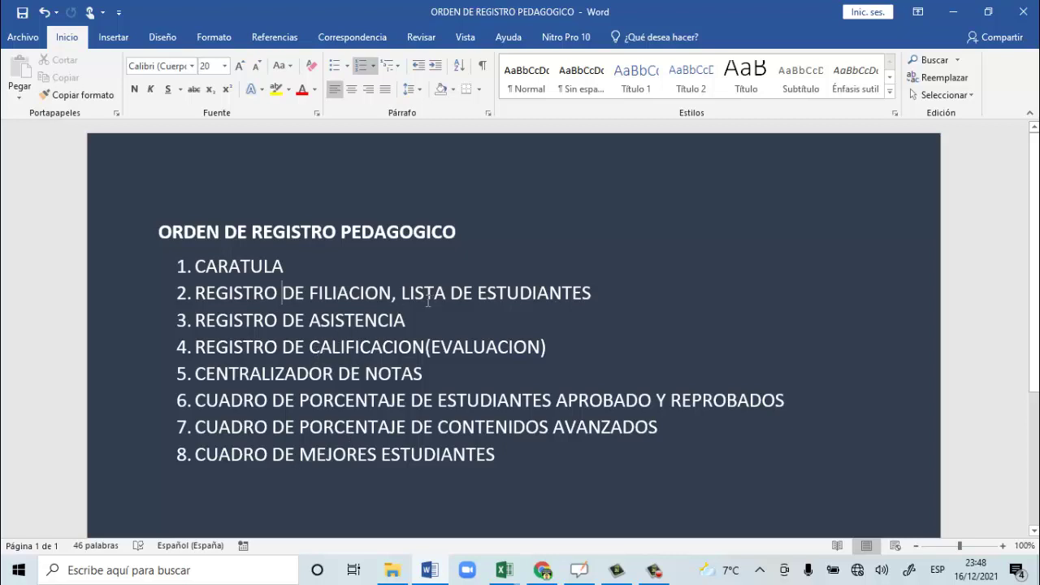
Select 'LISTA DE ESTUDIANTES' in item 2 of the Word list and switch to Excel.
left_click_drag(401, 292, 587, 301)
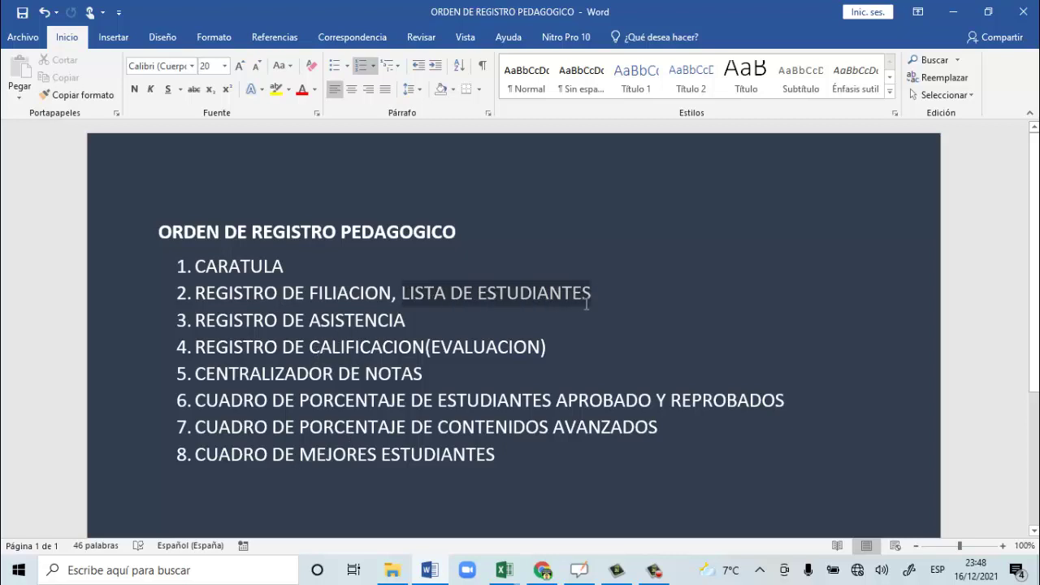
left_click(500, 572)
Bring up the Libro2 workbook on its LISTA FORMA 1 sheet.
left_click(555, 523)
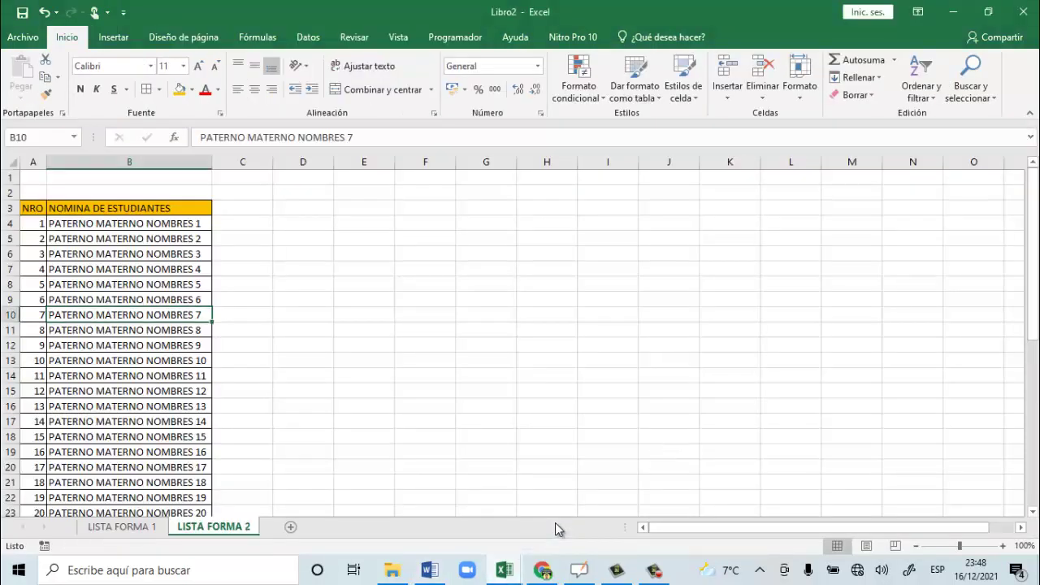
left_click(122, 526)
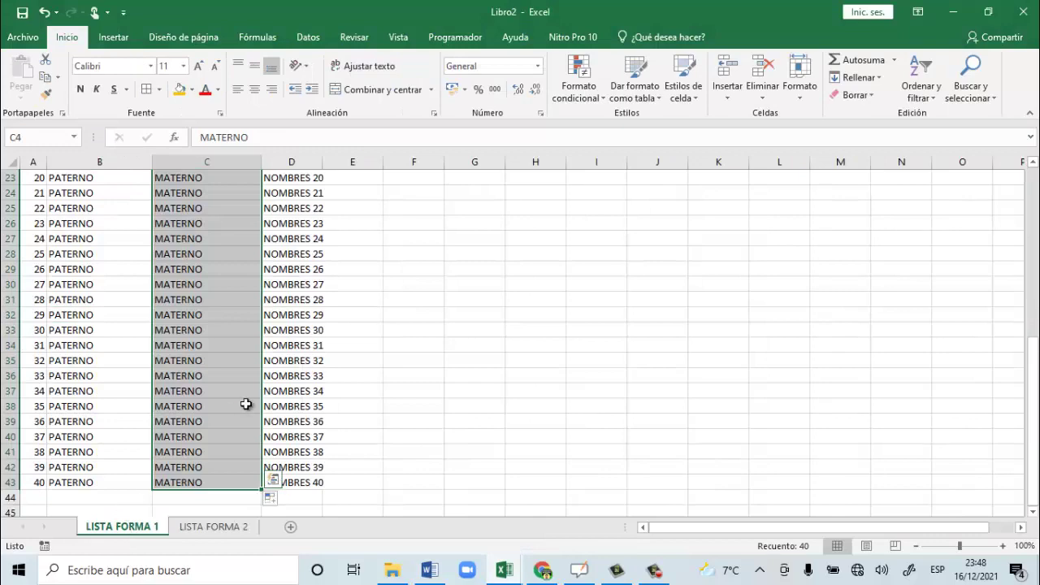
scroll(245, 404, "up", 4)
scroll(245, 403, "up", 4)
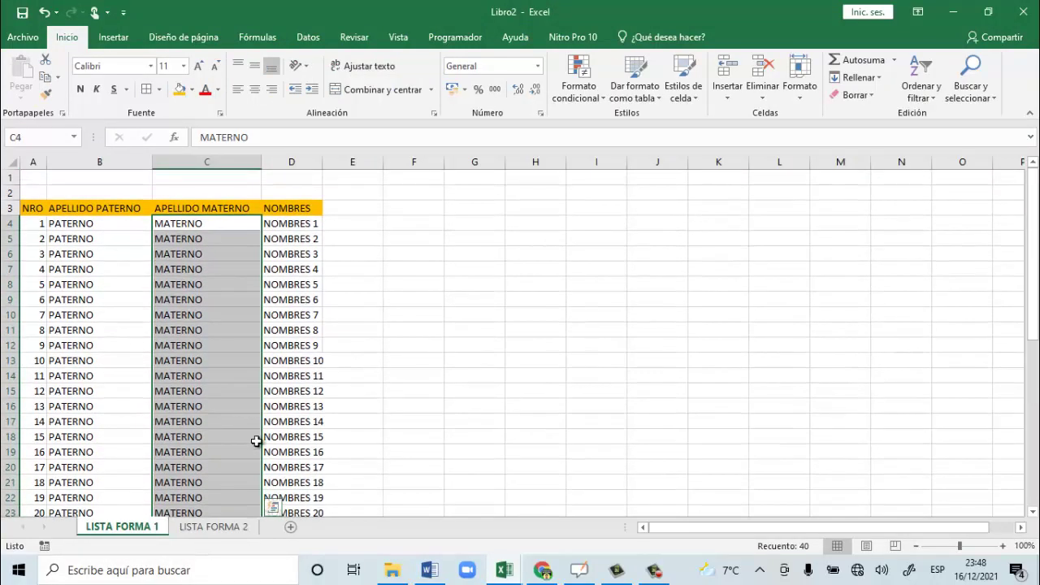
Review the first student's paternal, maternal and given names in B4:D4, then show LISTA FORMA 2.
left_click(48, 220)
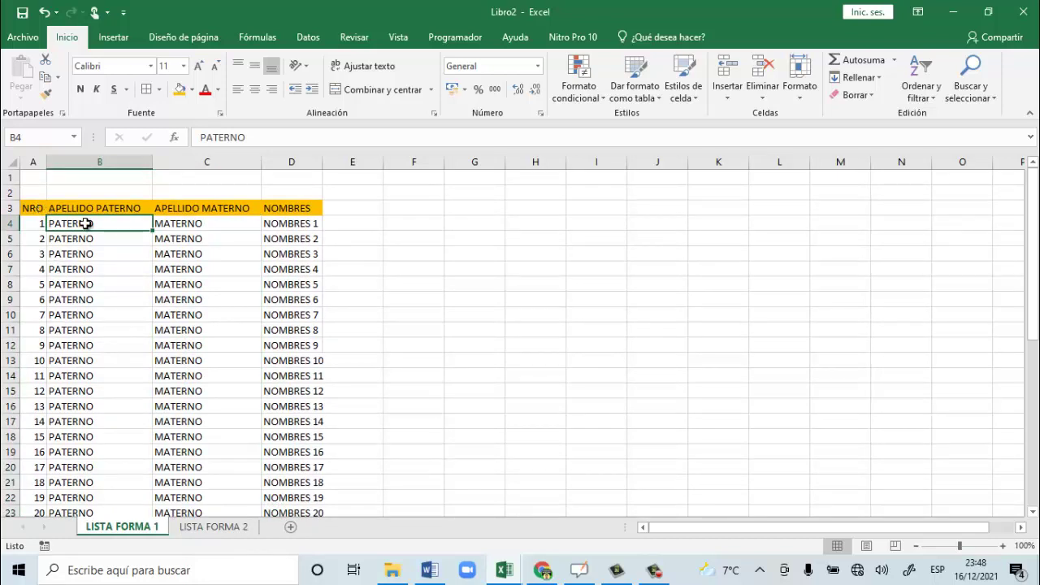
left_click_drag(86, 224, 299, 227)
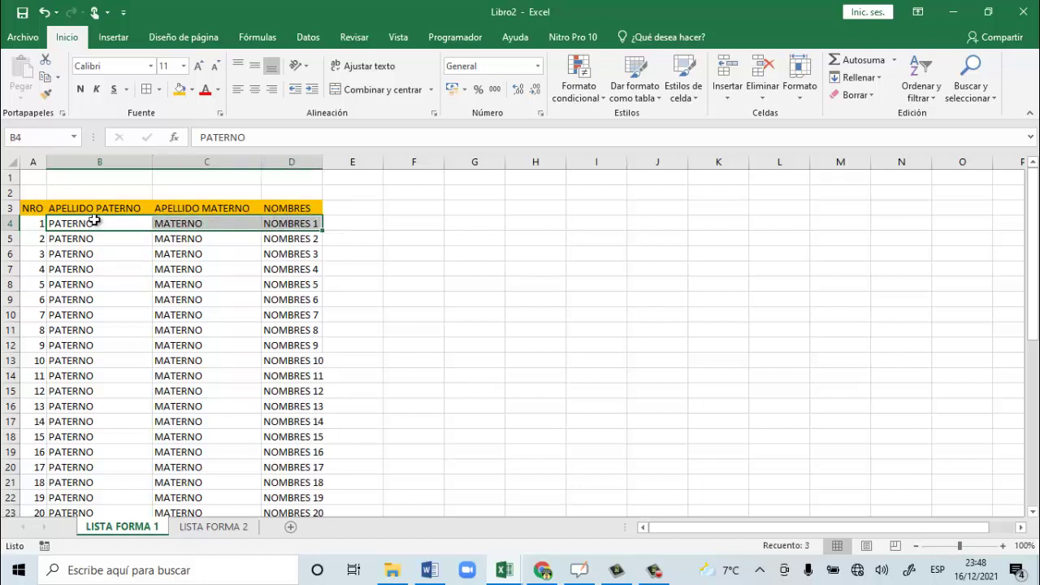
left_click(69, 223)
left_click(193, 221)
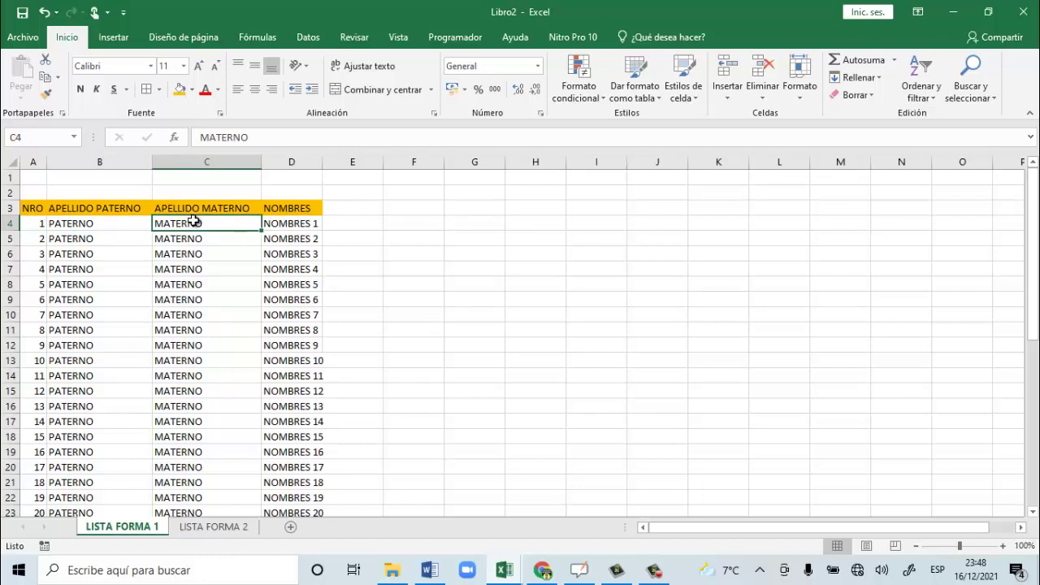
left_click(300, 225)
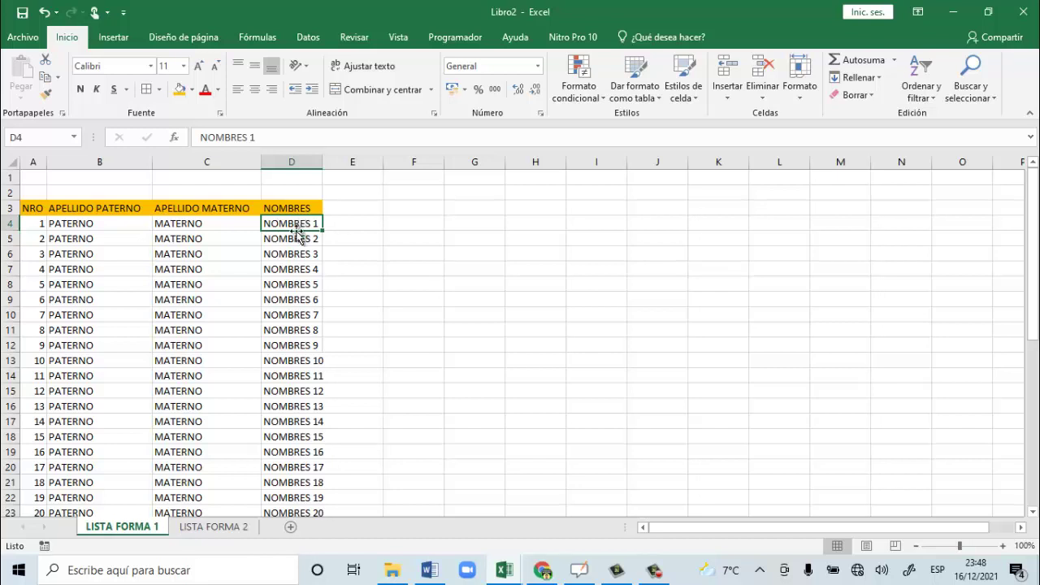
left_click(214, 528)
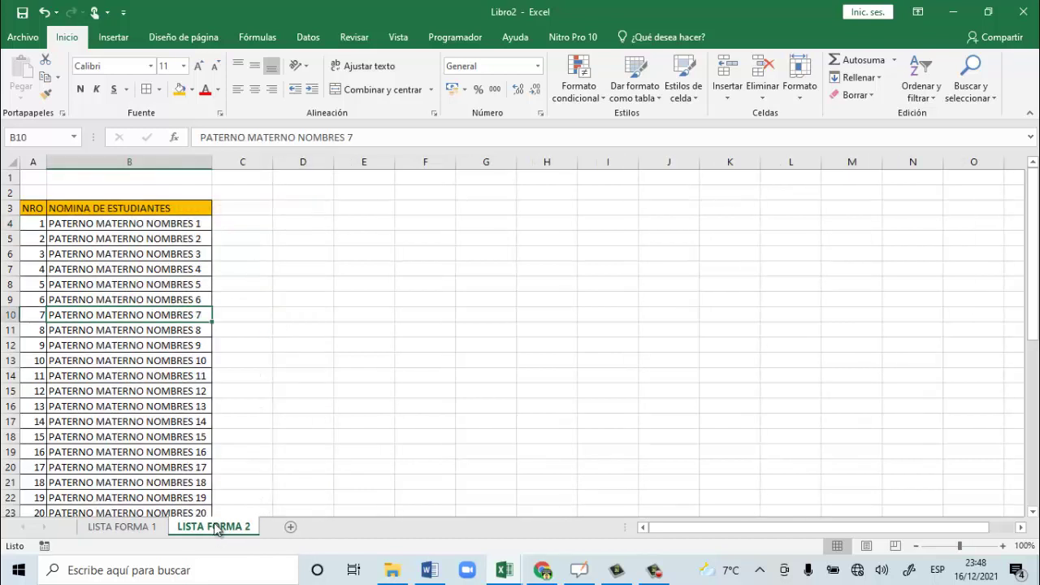
left_click(132, 224)
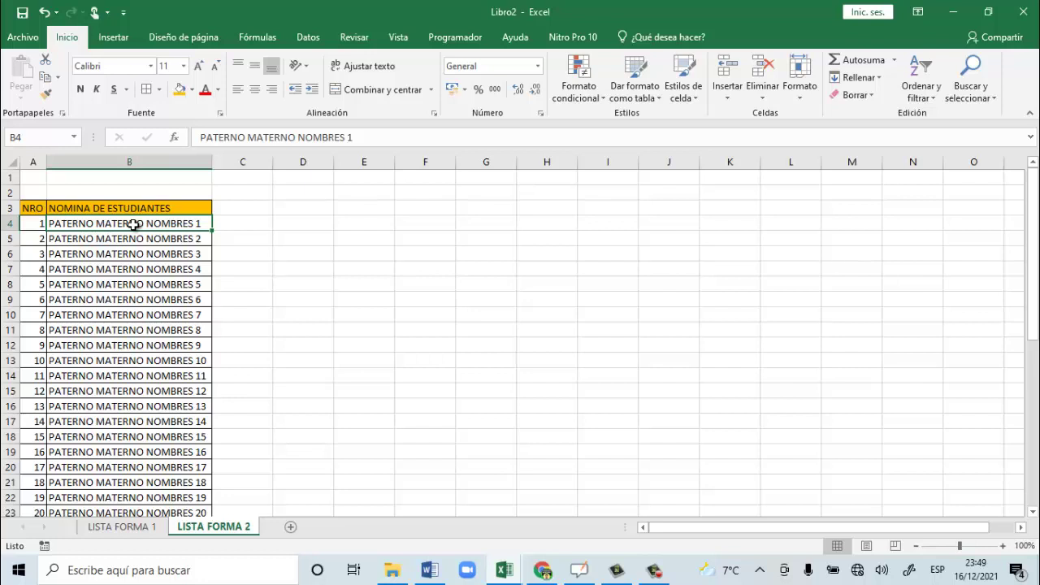
left_click(139, 236)
left_click(138, 224)
left_click(308, 225)
left_click(355, 225)
left_click(452, 225)
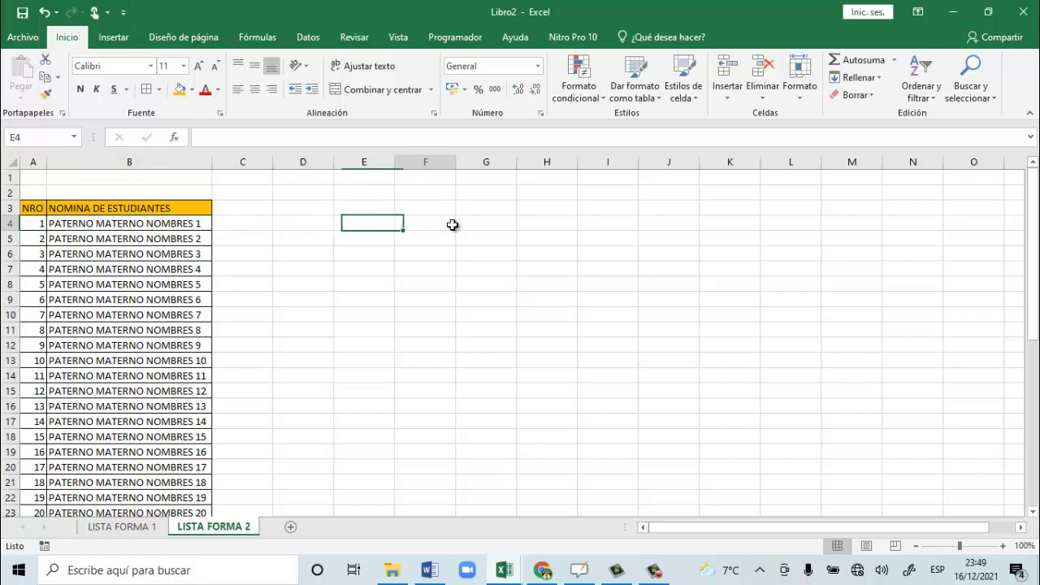
left_click(301, 225)
left_click(379, 224)
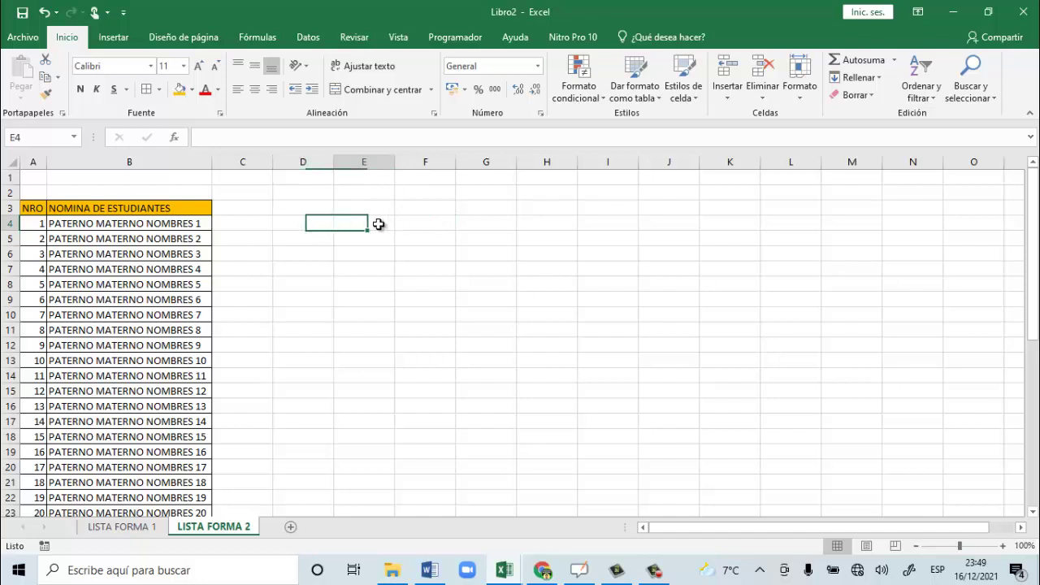
left_click(433, 225)
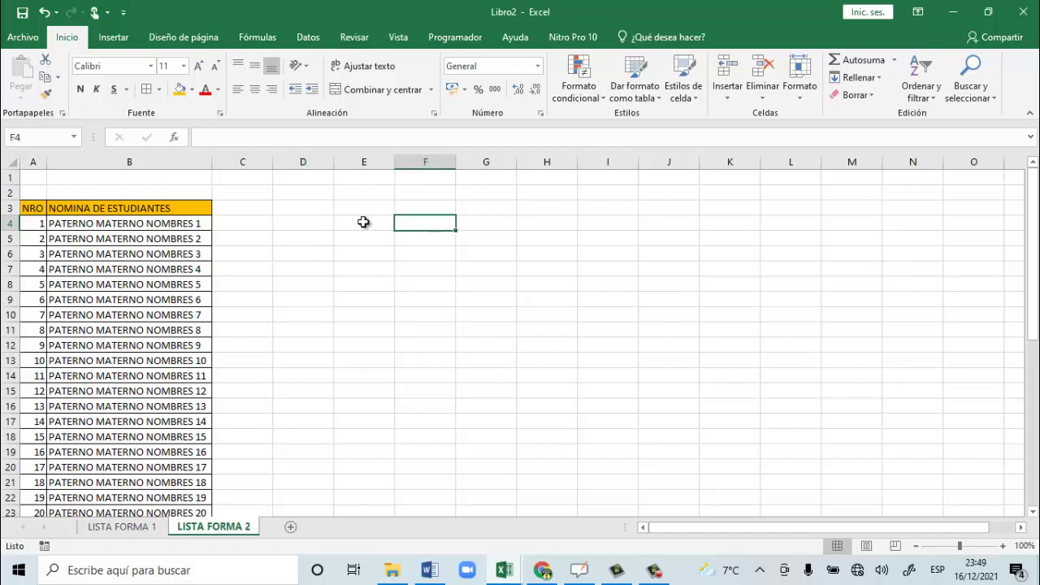
left_click_drag(297, 227, 406, 234)
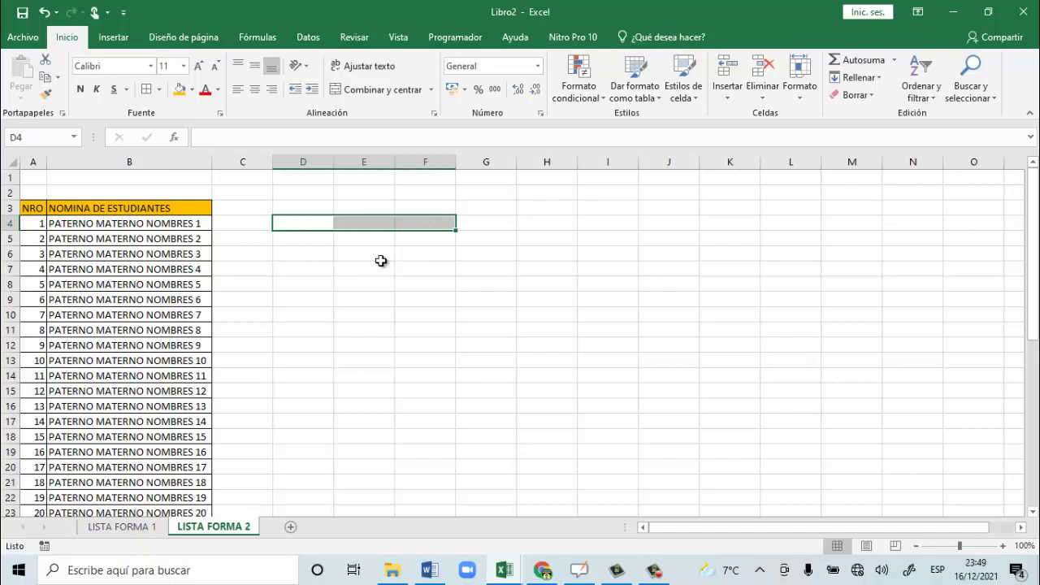
left_click(504, 571)
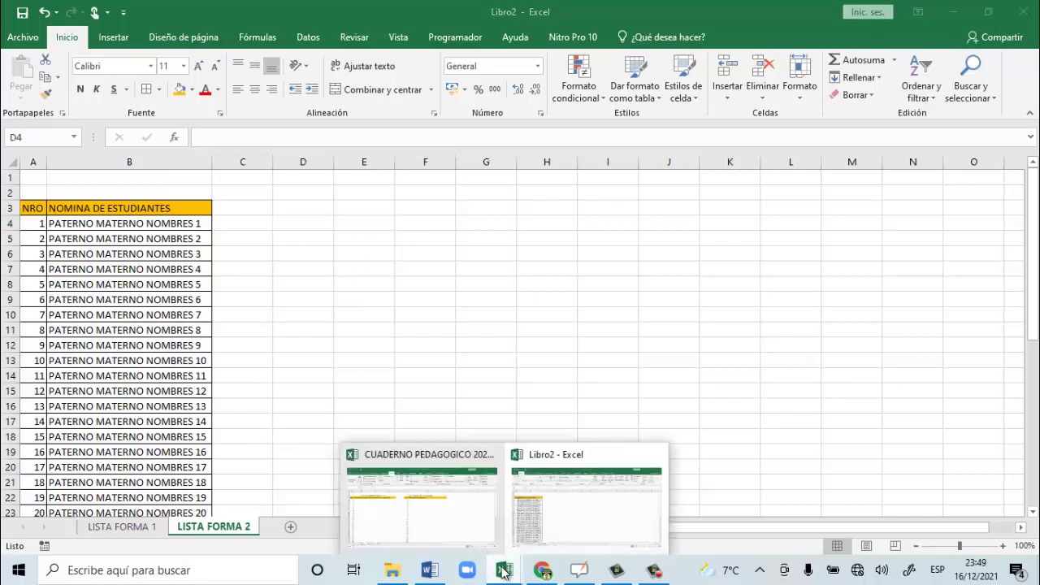
Show Libro2's LISTA FORMA 1 sheet and scroll through the student name list.
left_click(544, 520)
left_click(94, 528)
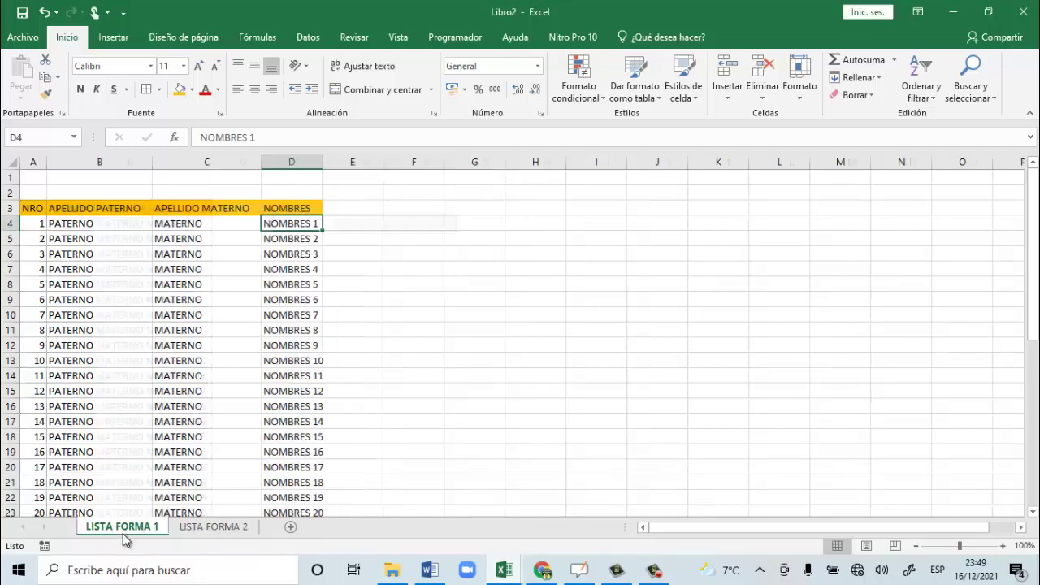
left_click(120, 362)
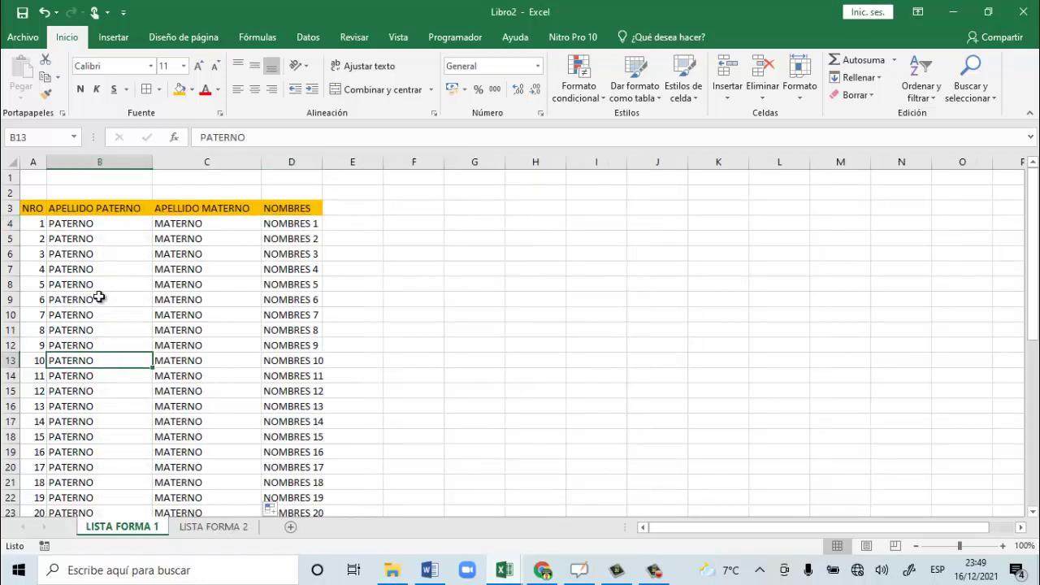
scroll(100, 298, "down", 3)
scroll(99, 298, "down", 6)
scroll(100, 298, "up", 3)
scroll(99, 298, "down", 4)
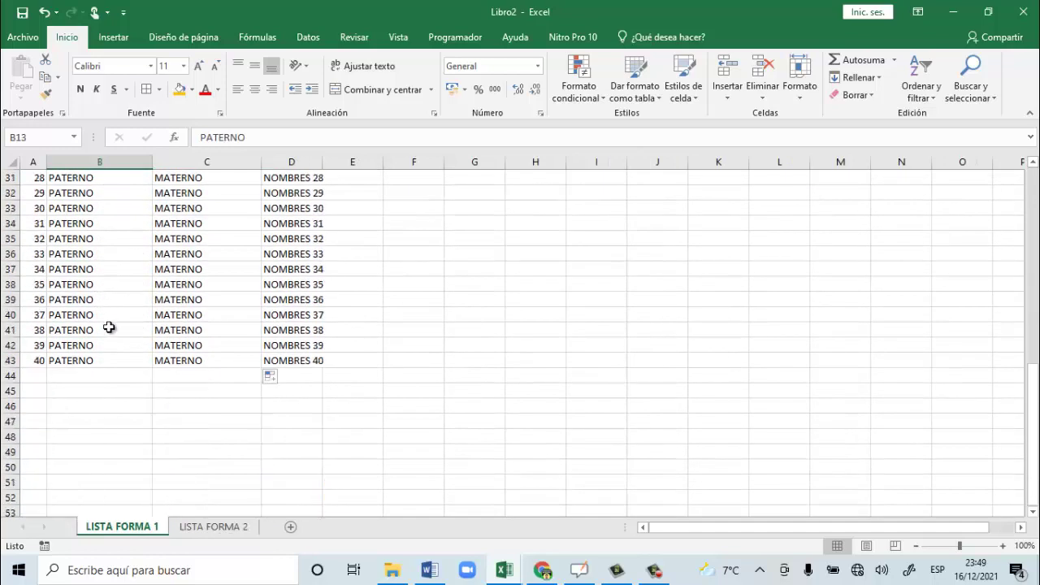
scroll(69, 367, "up", 10)
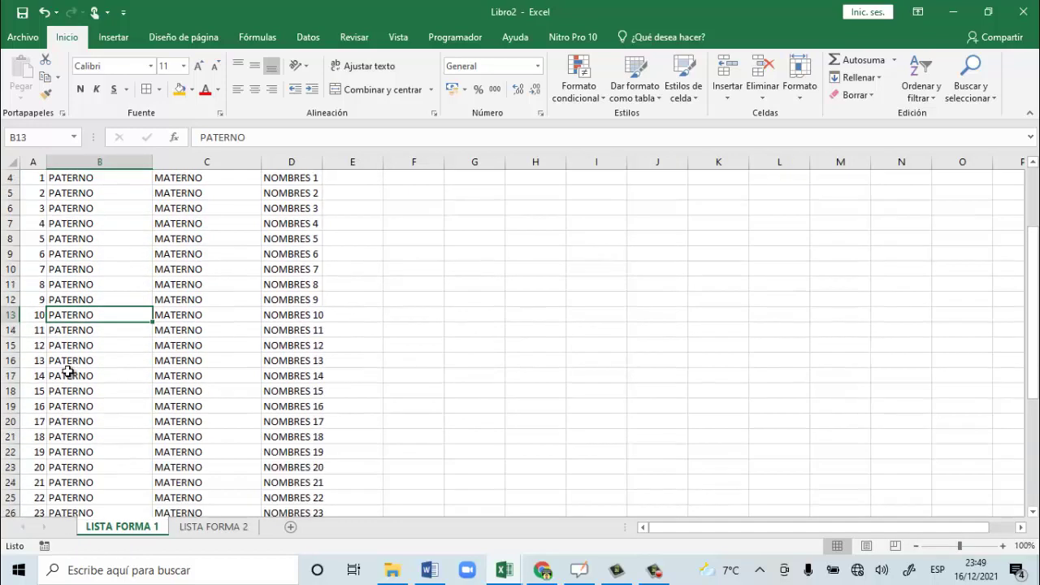
Copy the name block B4:D43 and switch to CUADERNO PEDAGOGICO 2022.
left_click_drag(63, 224, 306, 477)
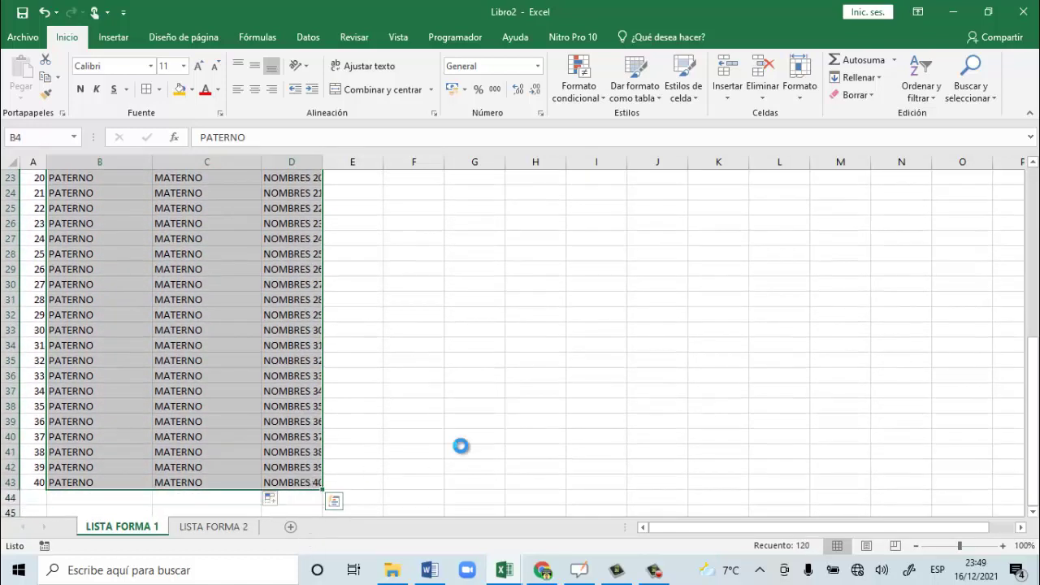
key("ctrl+c")
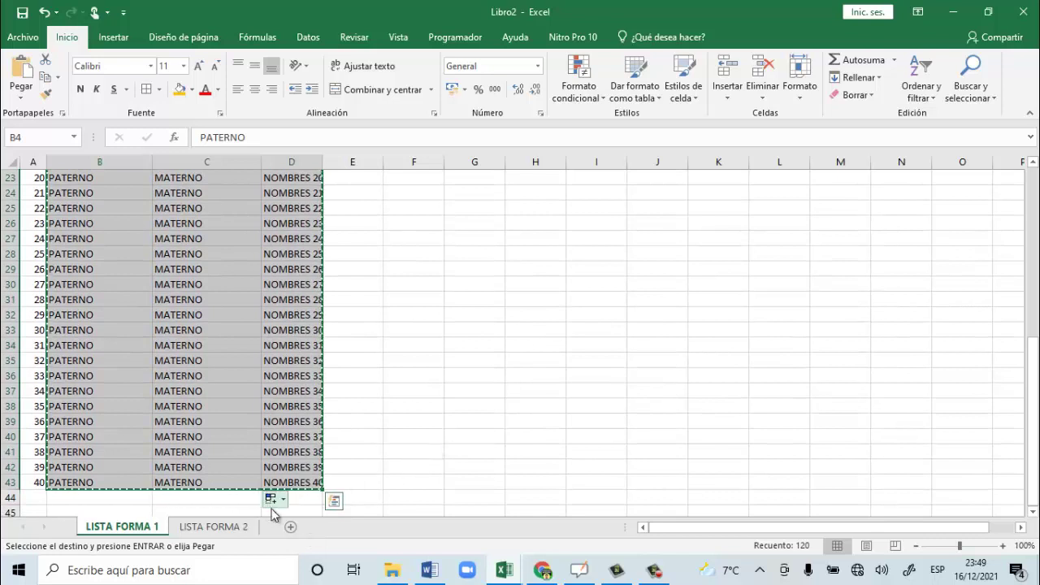
key("alt+Tab")
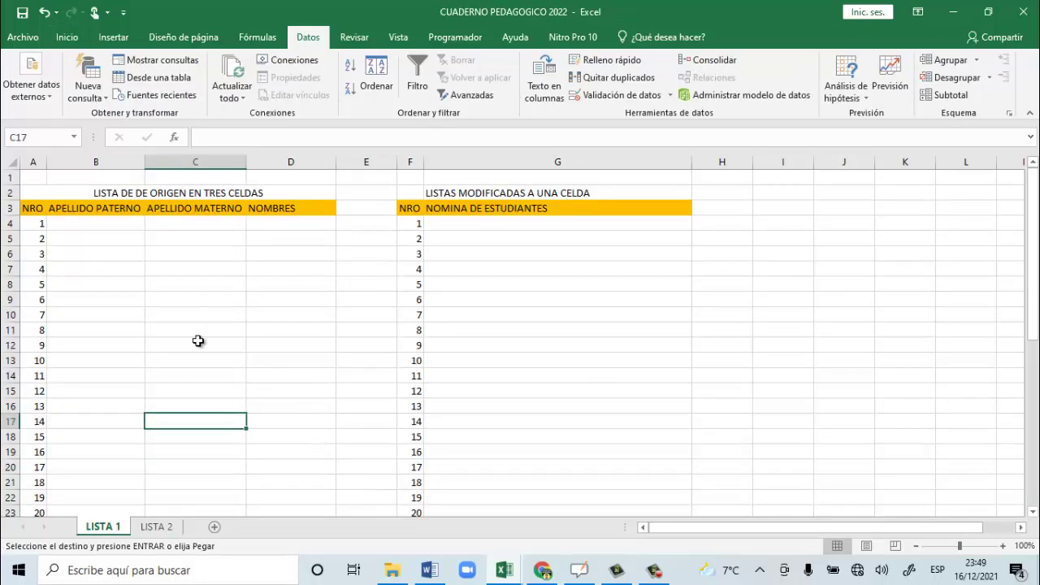
Paste the copied surnames and names into the LISTA 1 table starting at B4.
left_click_drag(33, 208, 311, 208)
left_click(259, 258)
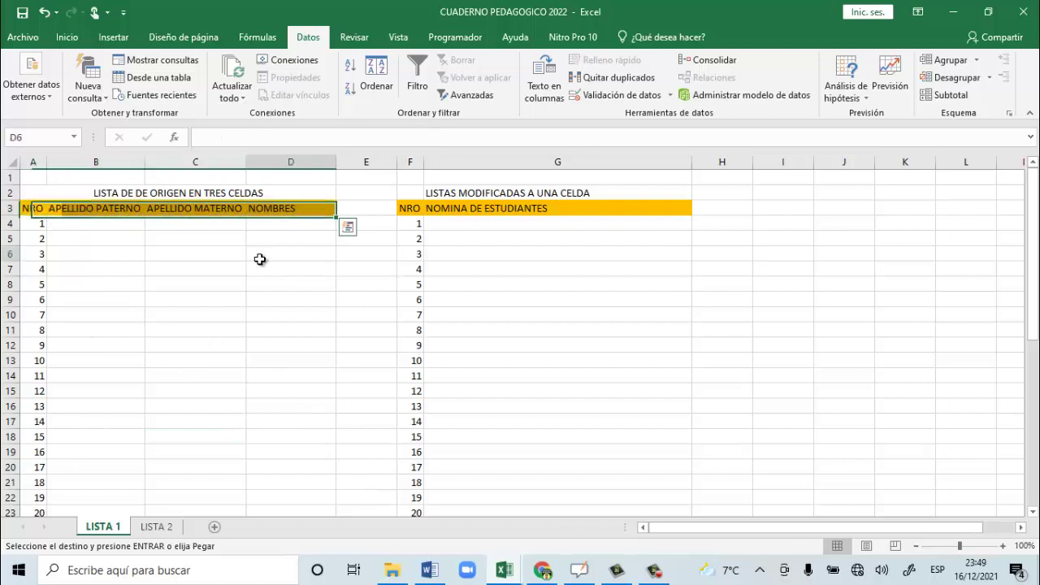
left_click(72, 220)
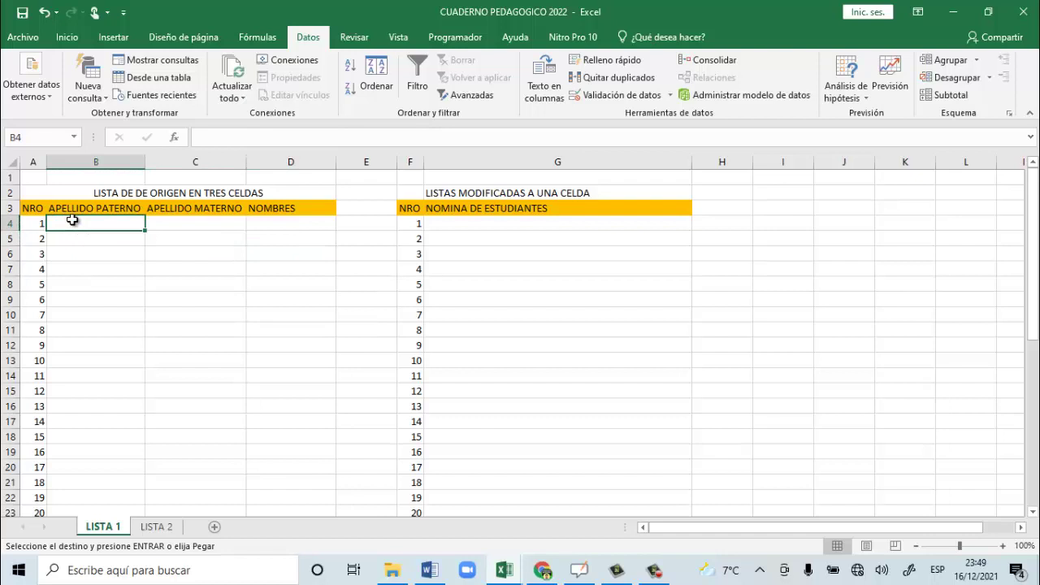
key("ctrl+v")
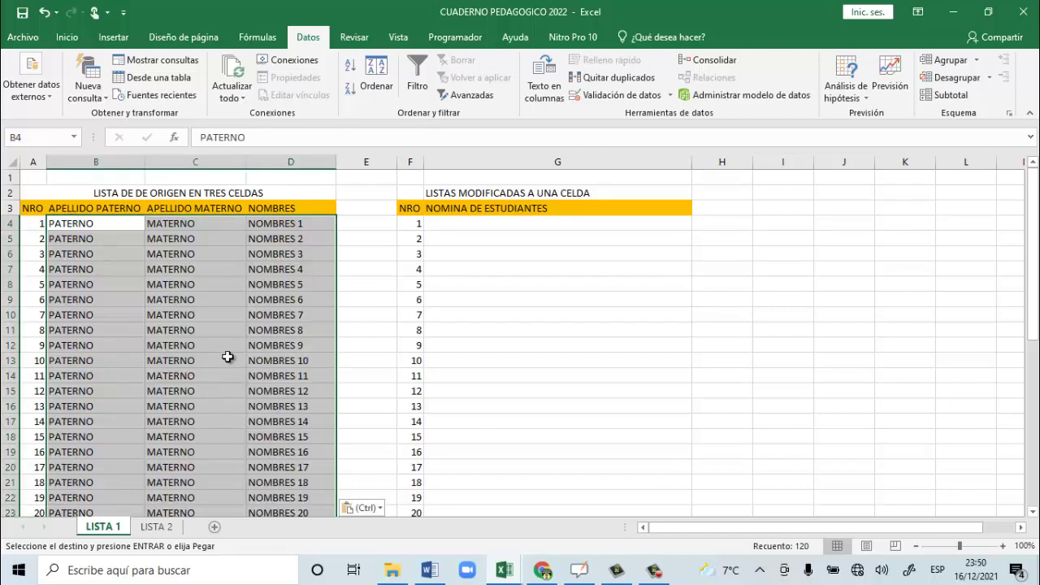
Select the NOMINA DE ESTUDIANTES column G4:G44, review the pasted list, and select G4.
left_click_drag(557, 221, 536, 480)
scroll(222, 416, "up", 7)
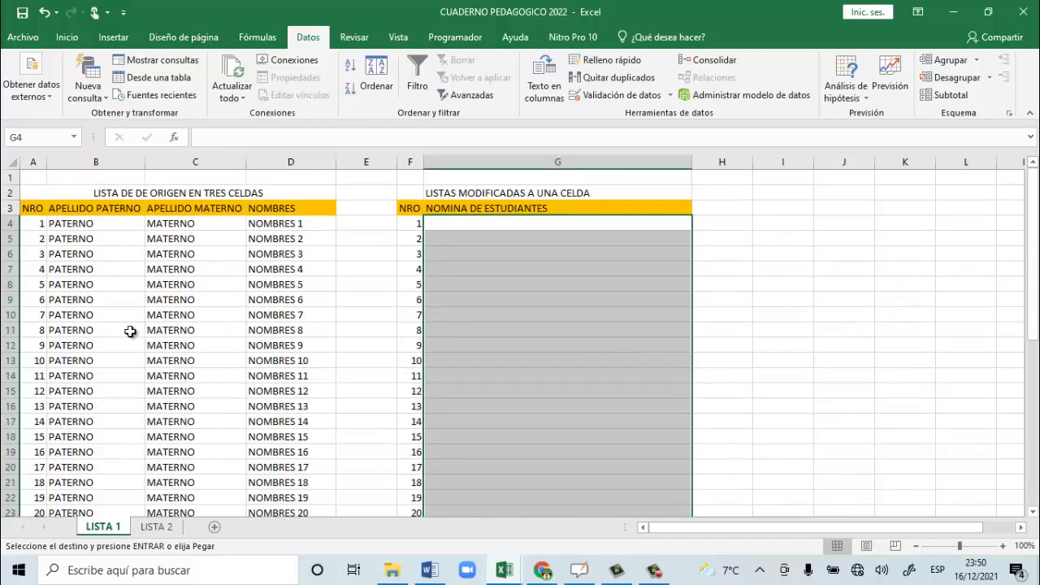
left_click(100, 282)
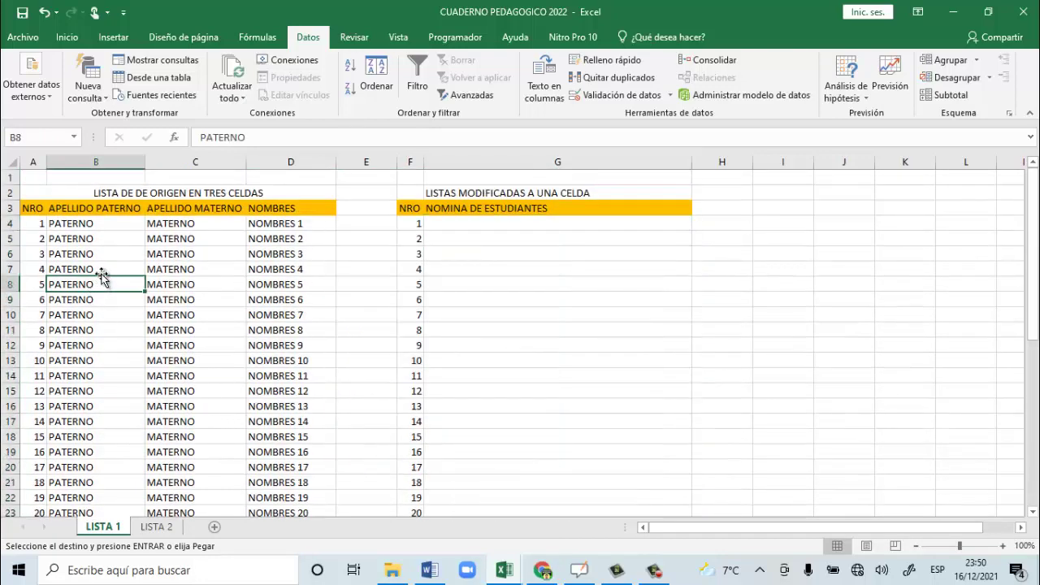
scroll(127, 274, "down", 9)
scroll(128, 275, "up", 9)
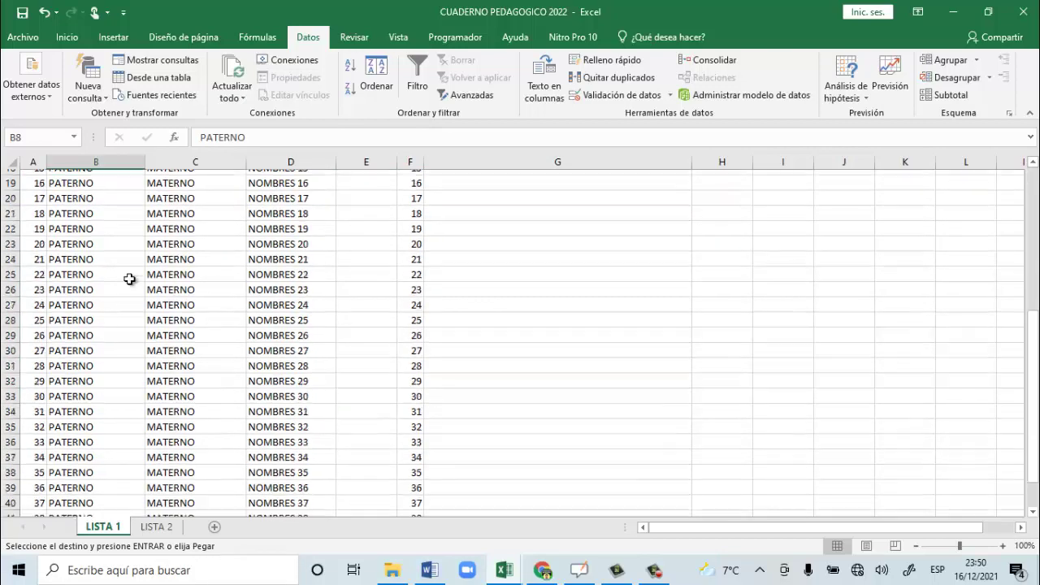
left_click(504, 224)
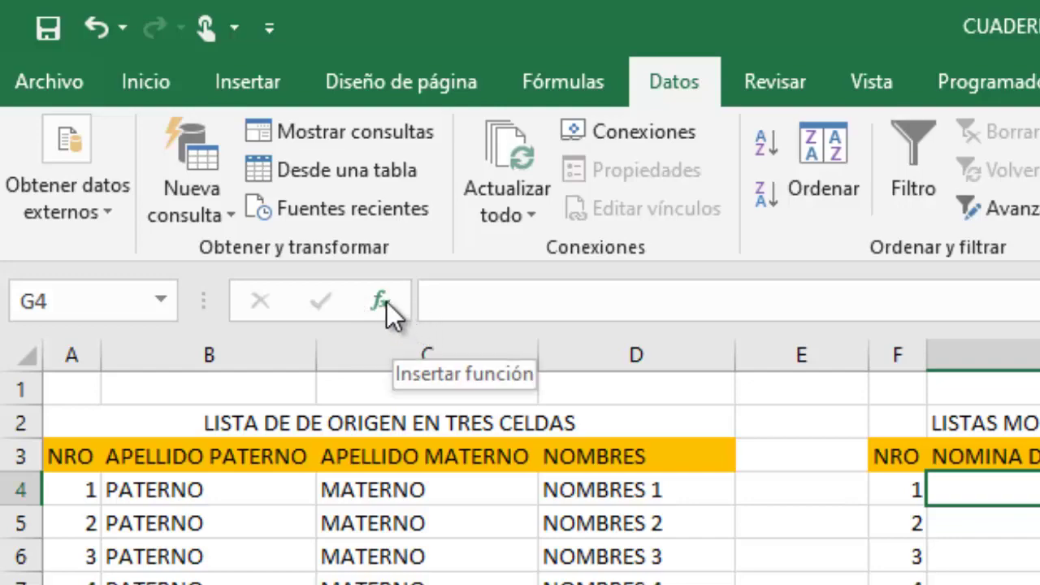
left_click(384, 302)
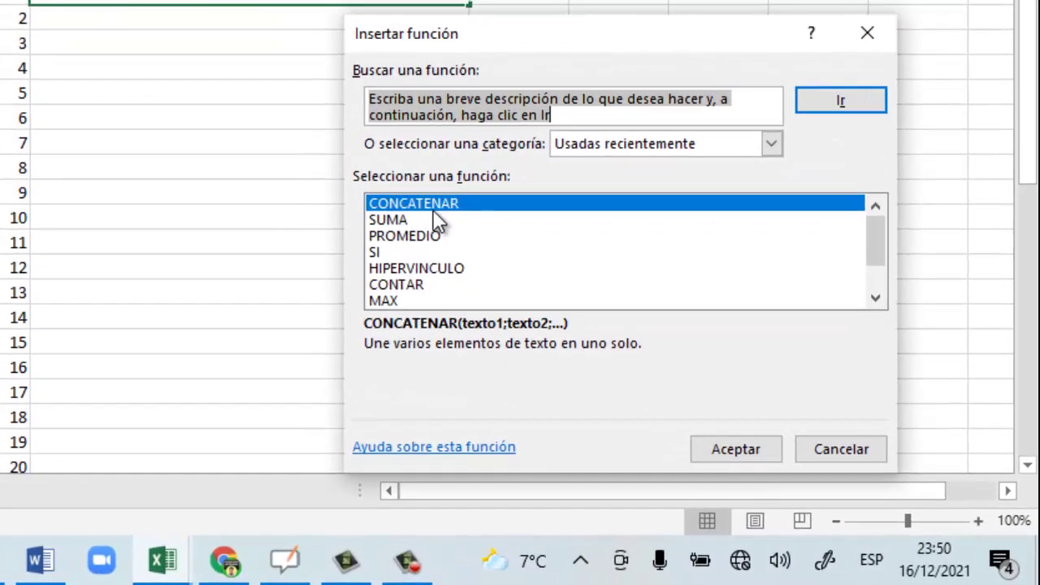
scroll(700, 242, "down", 1)
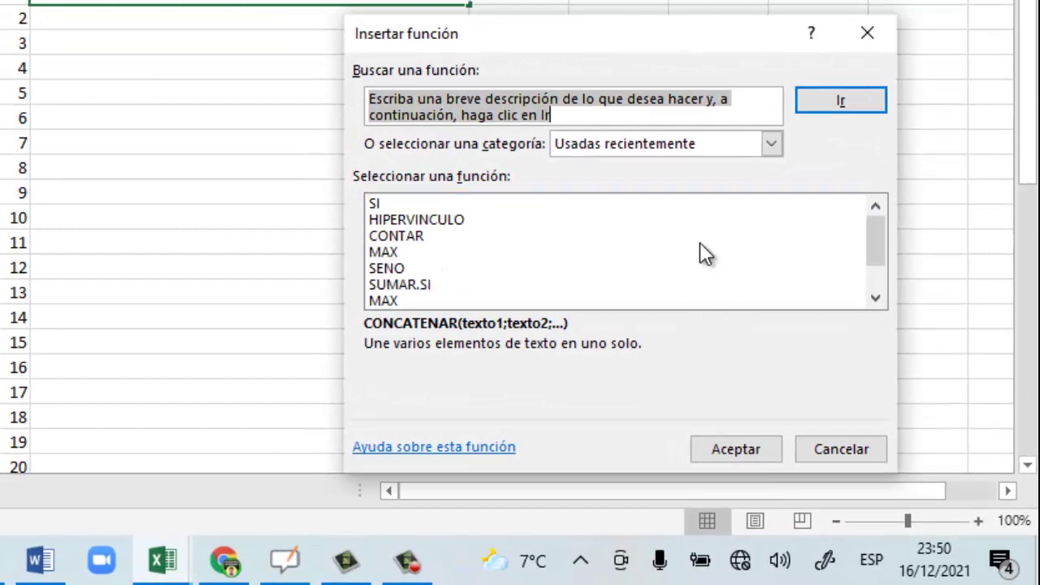
scroll(515, 236, "up", 1)
scroll(410, 268, "down", 1)
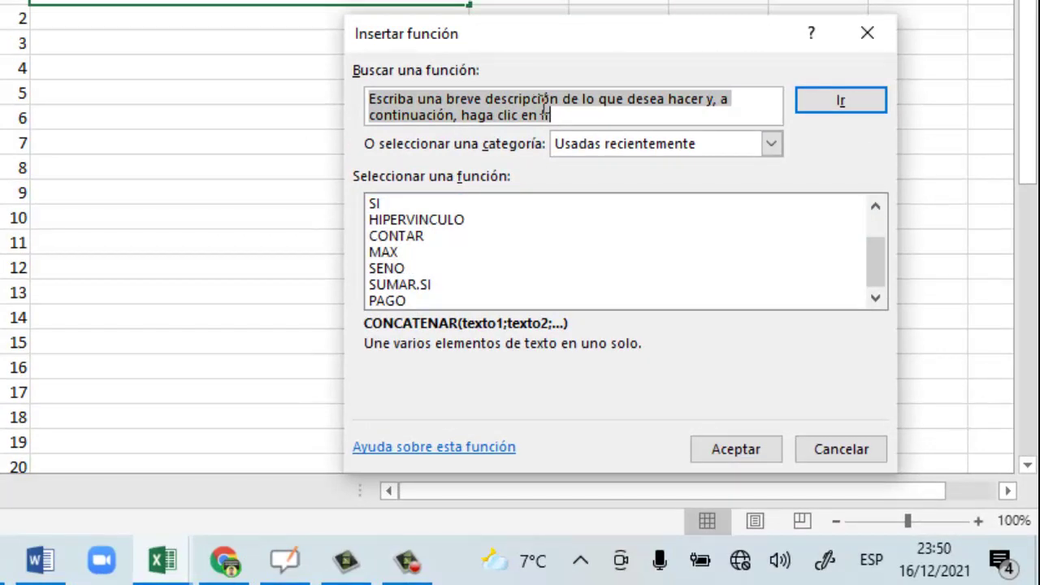
left_click_drag(558, 117, 368, 91)
key("BackSpace")
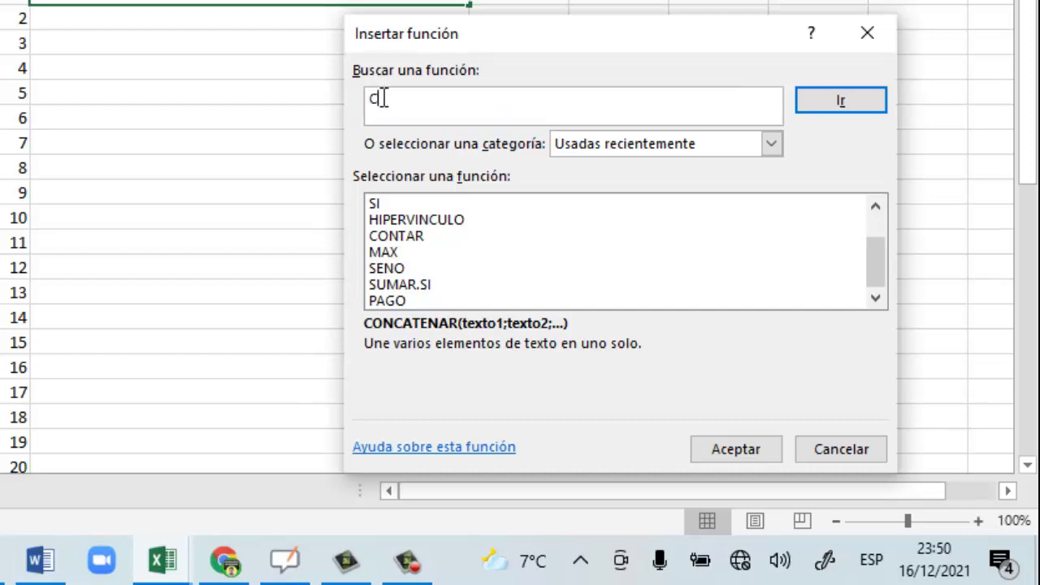
type("CONCATENAR")
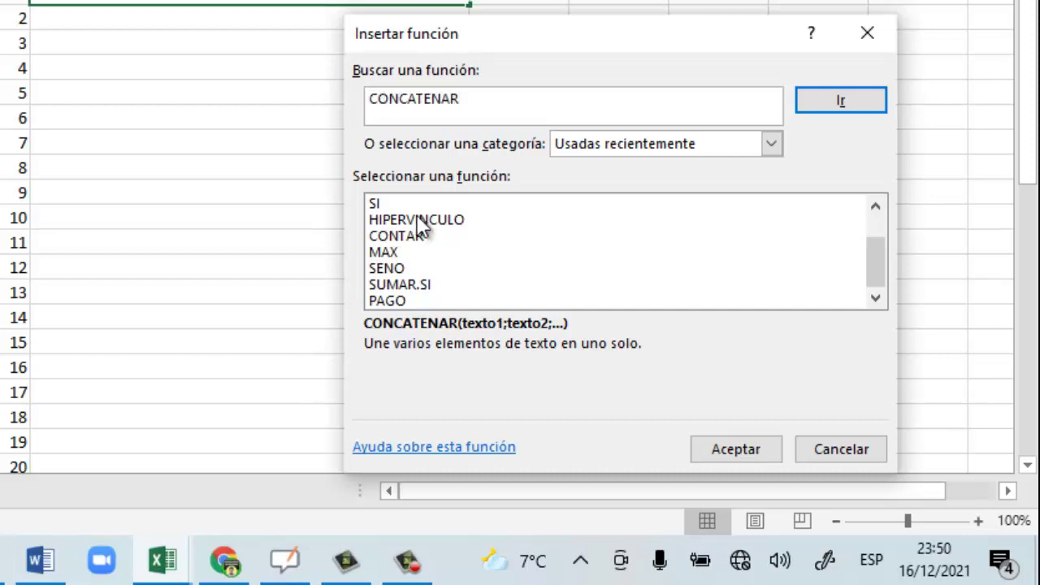
left_click_drag(879, 246, 875, 207)
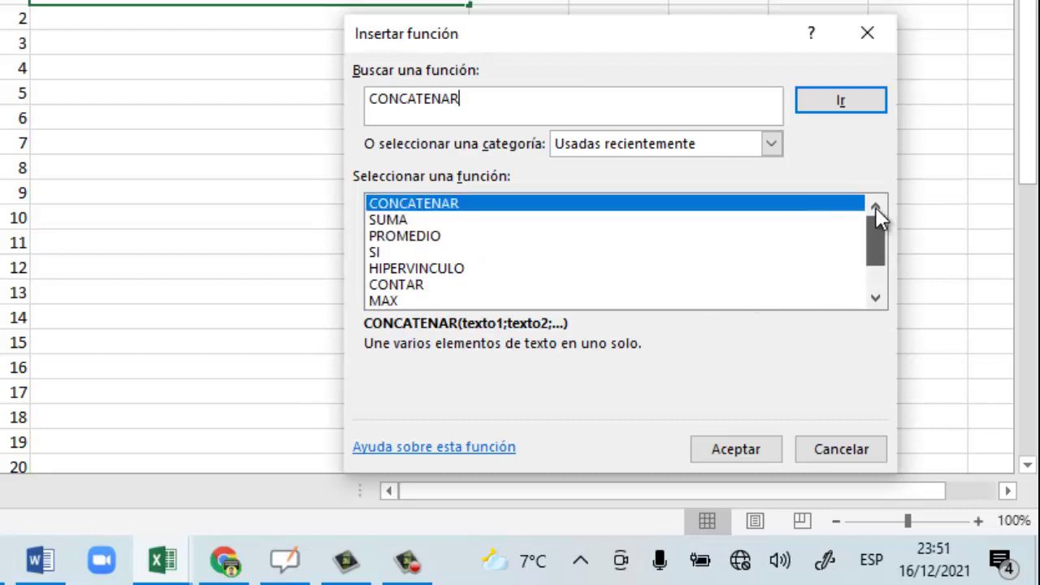
double_click(424, 213)
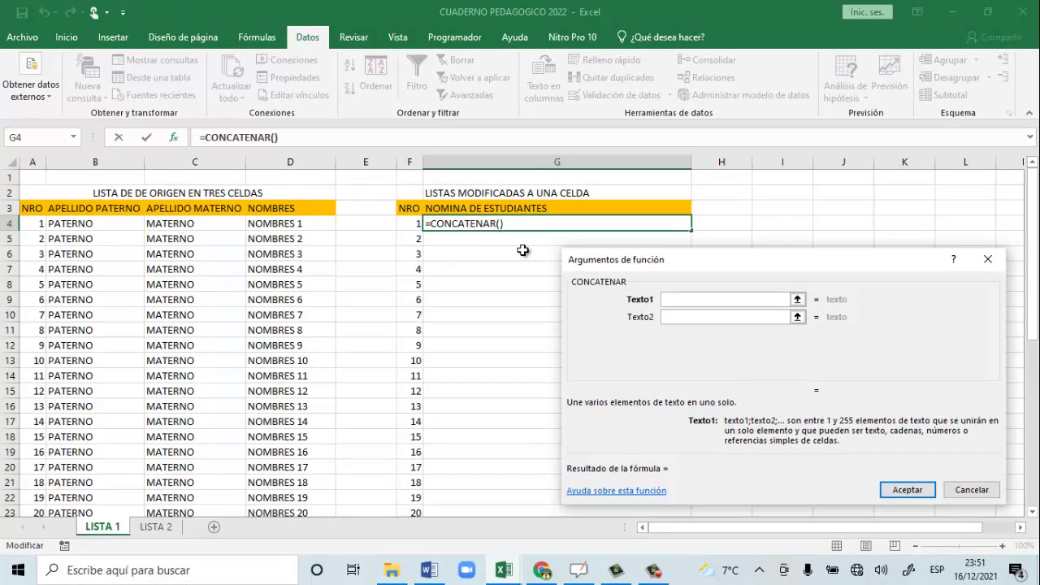
left_click(971, 490)
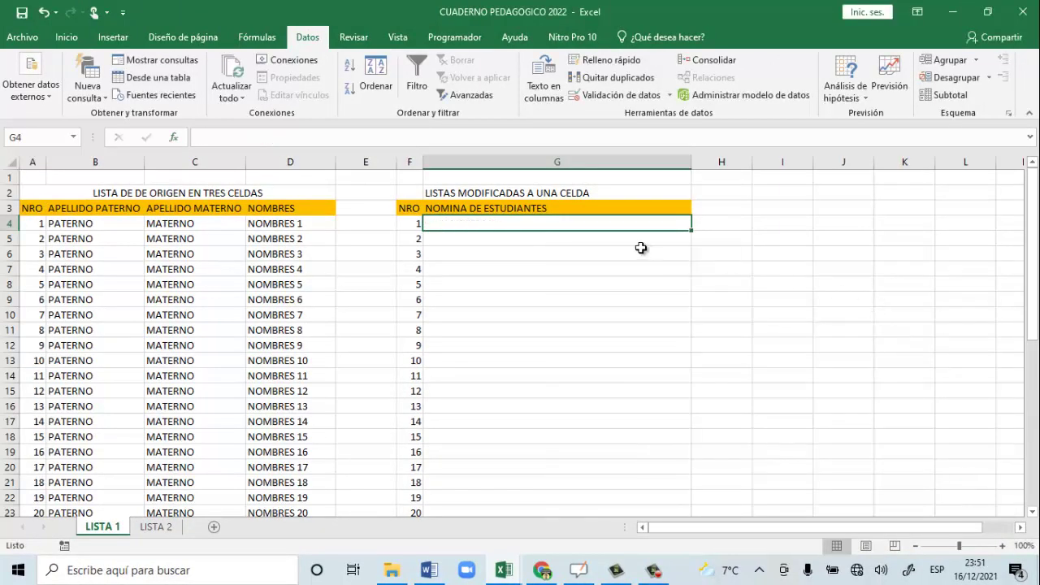
left_click(592, 240)
Insert the CONCATENAR function into G4 from the Insertar función picker.
left_click(515, 283)
left_click(620, 332)
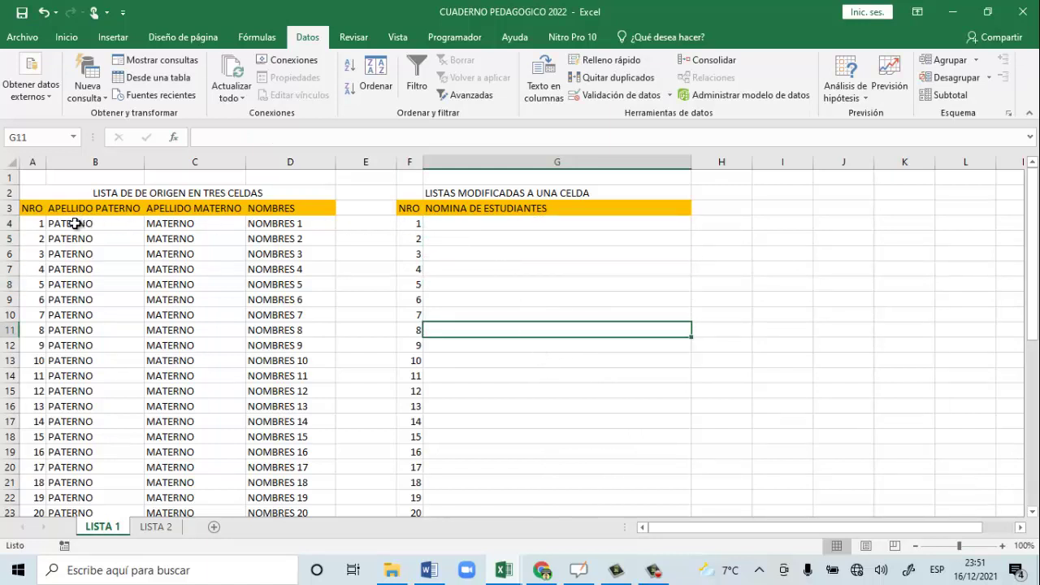
left_click_drag(74, 223, 277, 231)
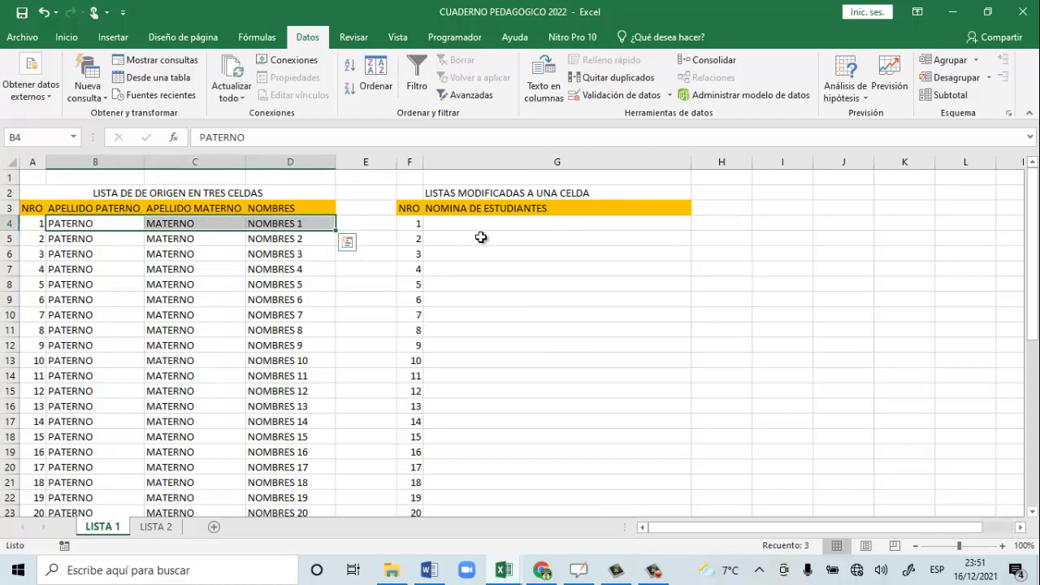
left_click(517, 225)
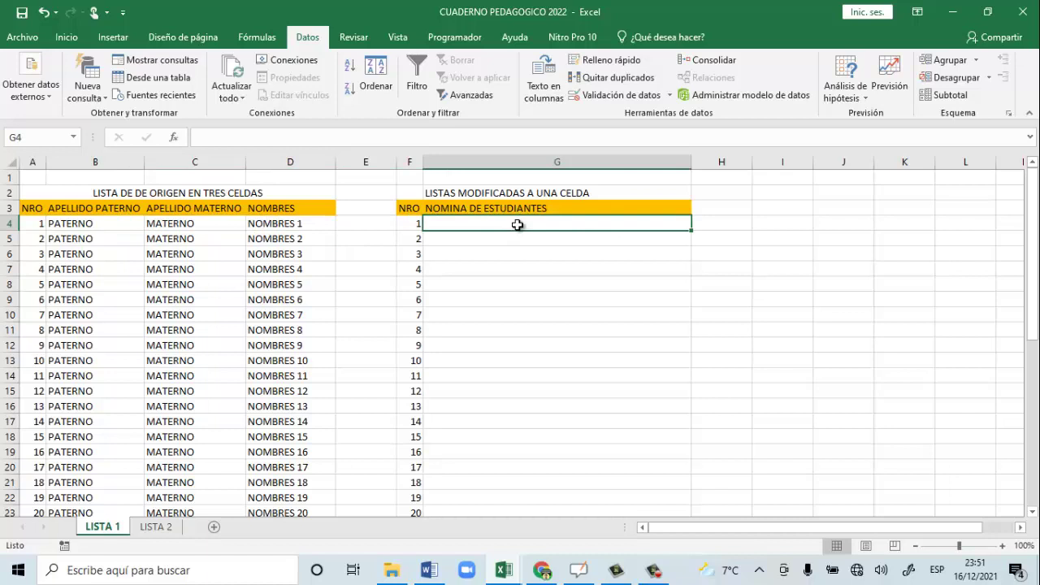
left_click(172, 139)
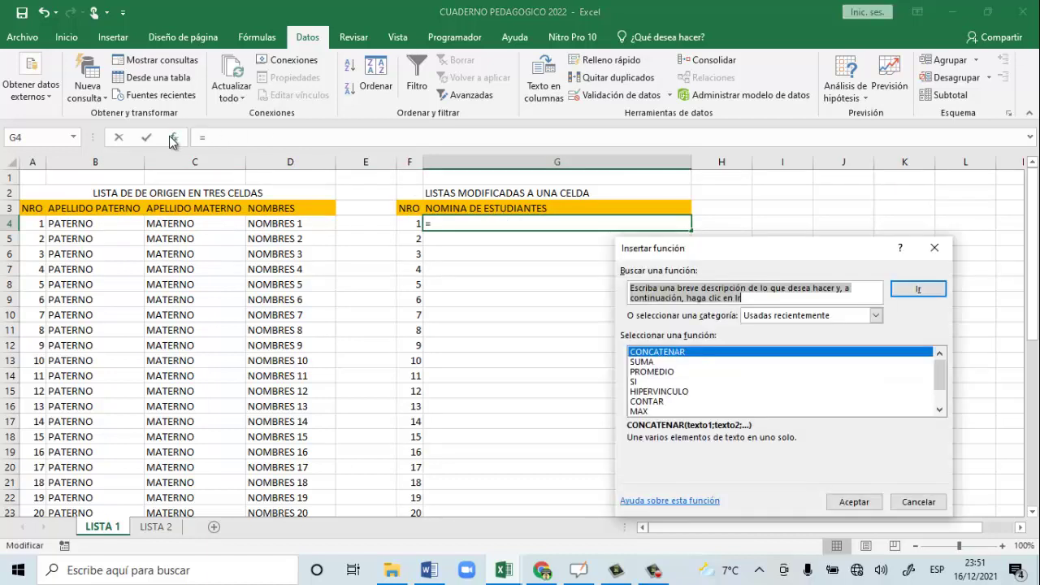
double_click(658, 352)
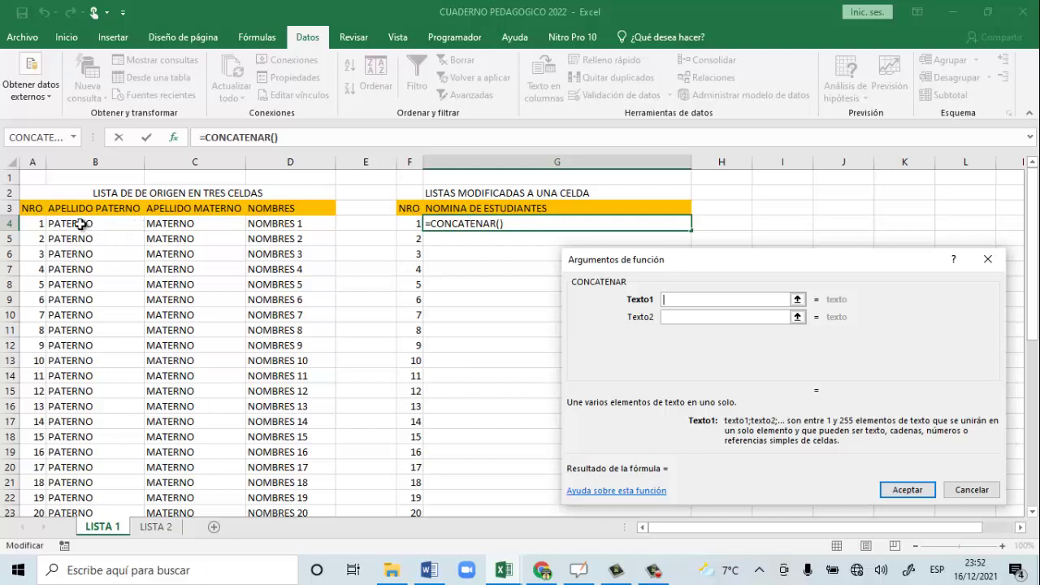
Enter B4, a space " " and C4 as the first three CONCATENAR arguments.
left_click(81, 224)
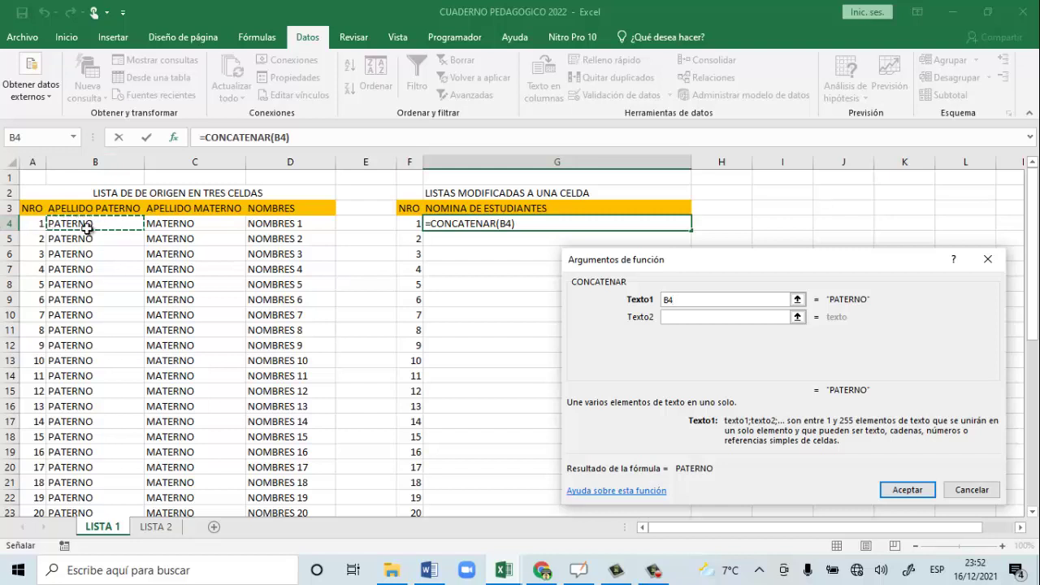
left_click(677, 316)
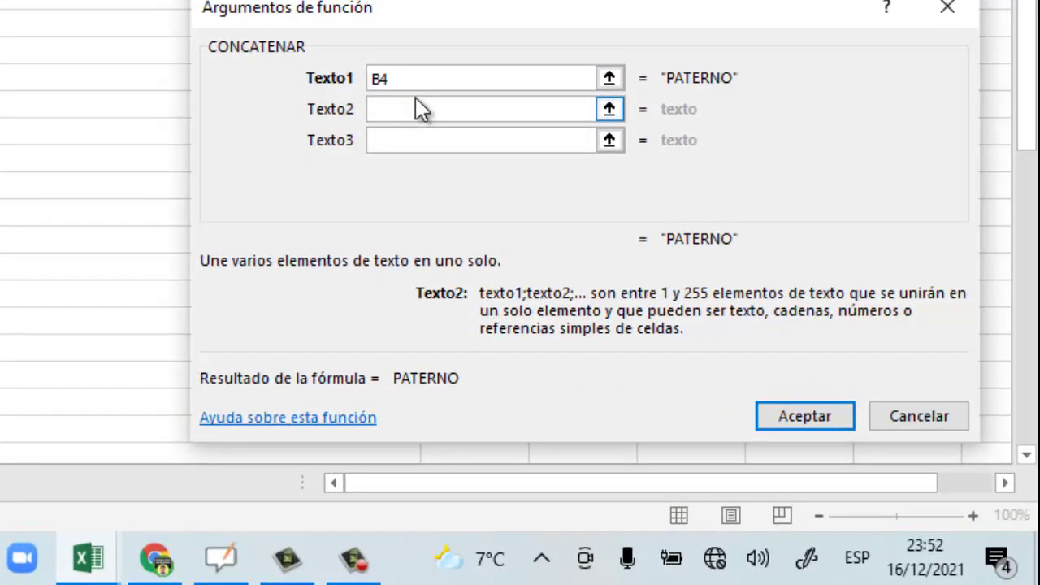
type("\" \"")
left_click(378, 111)
left_click(387, 140)
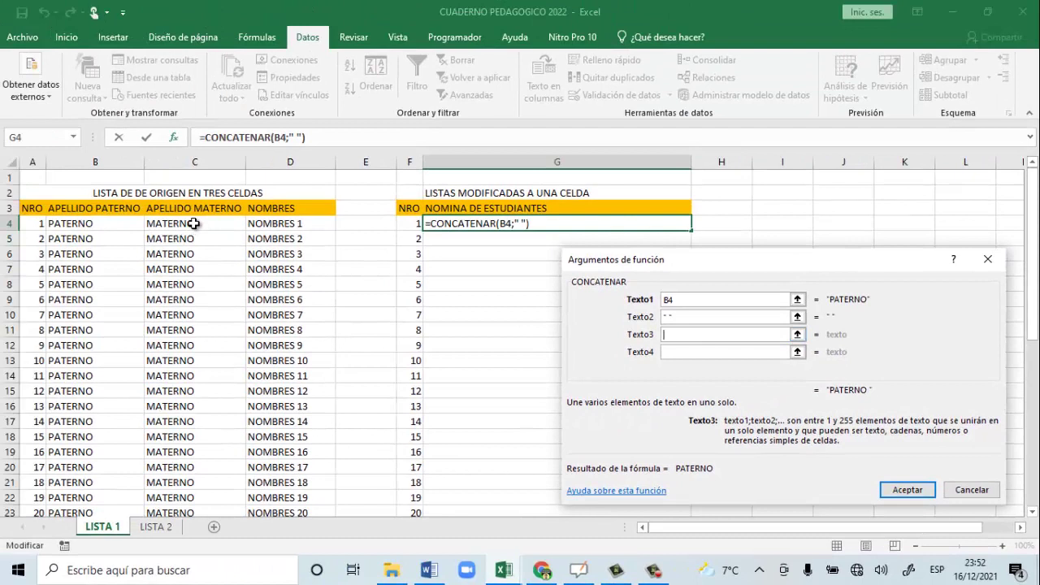
left_click(193, 223)
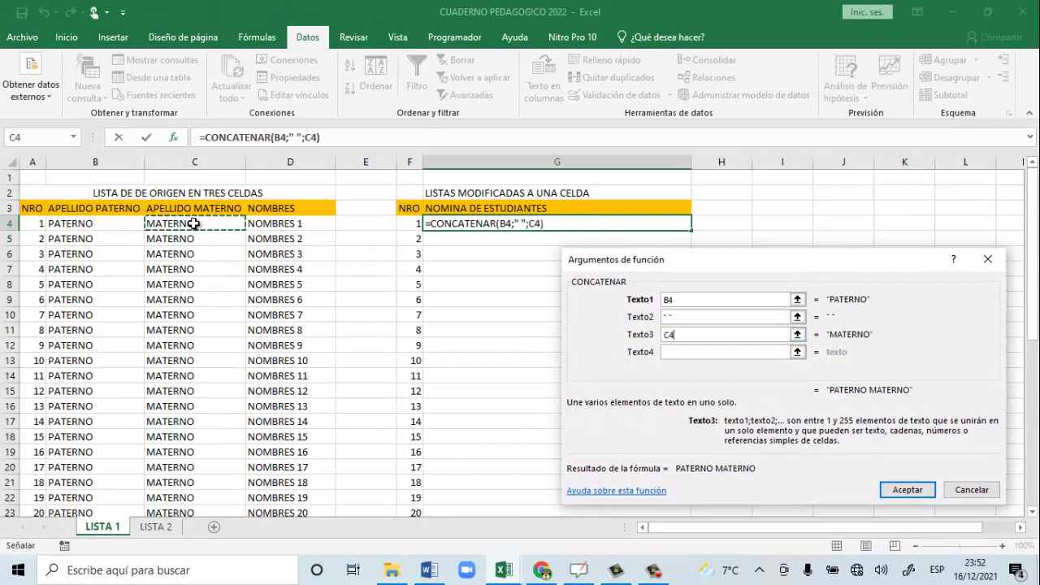
Add a space and D4 as the remaining arguments and accept the formula.
left_click(670, 352)
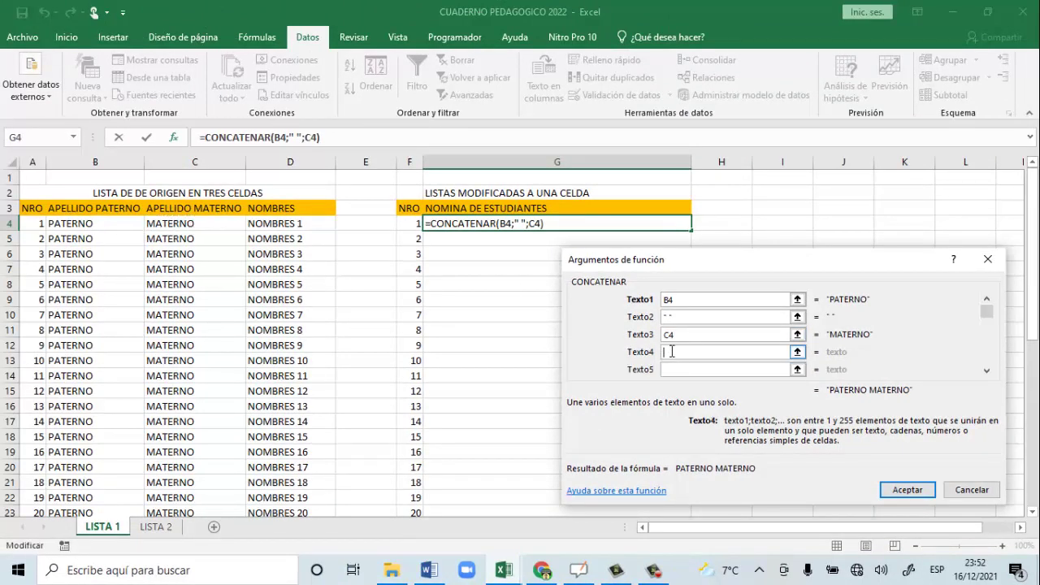
type("\"\"")
left_click(679, 369)
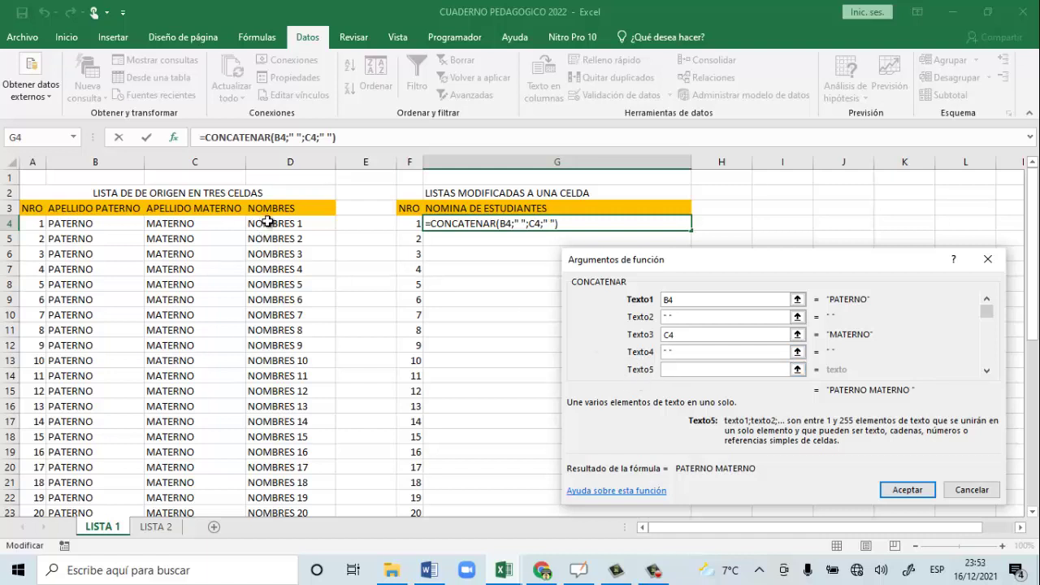
left_click(267, 222)
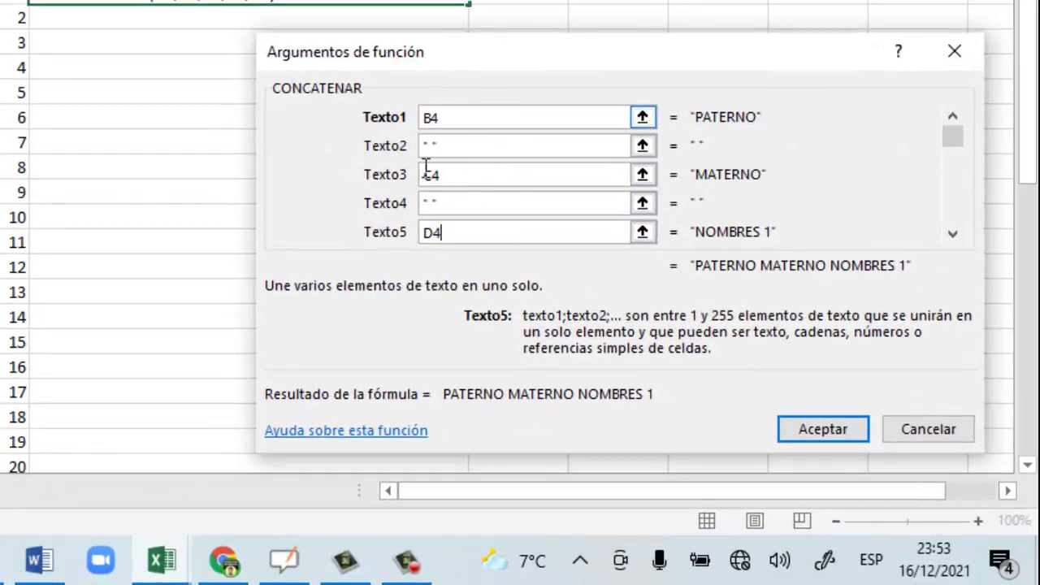
left_click(426, 205)
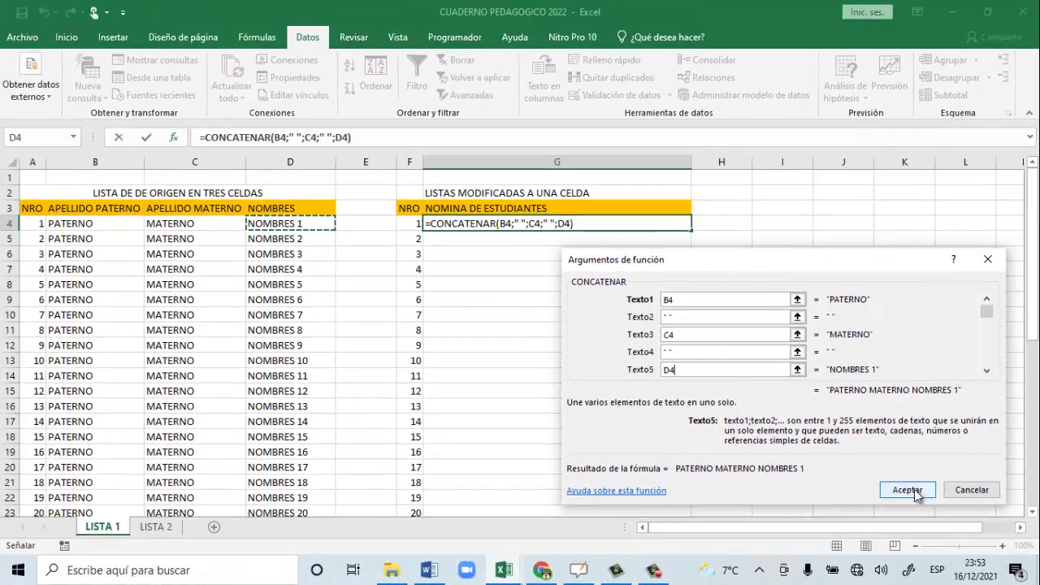
left_click(828, 431)
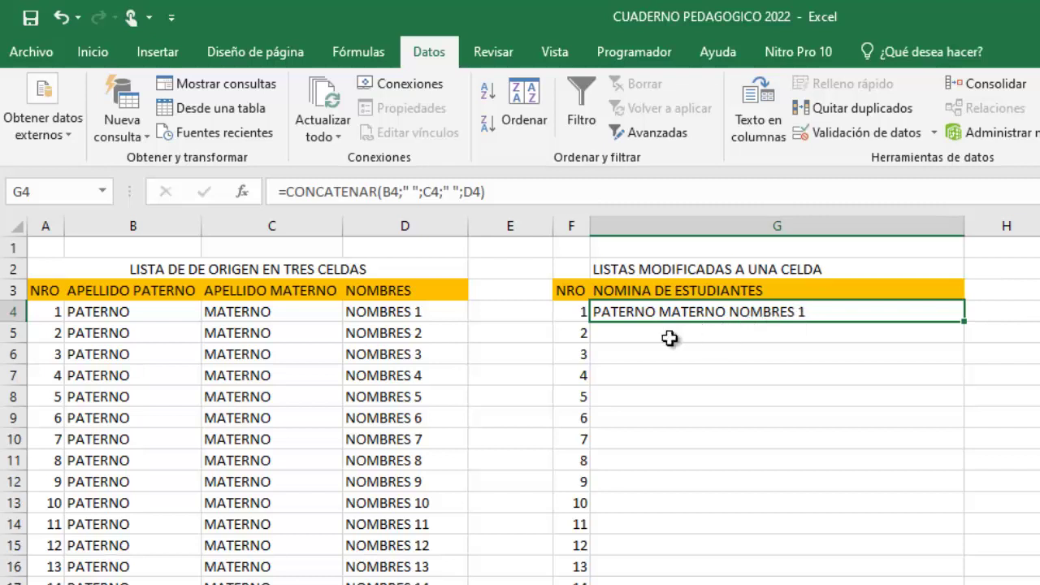
Replace the row 4 placeholders with a student's surnames in B4, C4 and given names in D4.
left_click(120, 316)
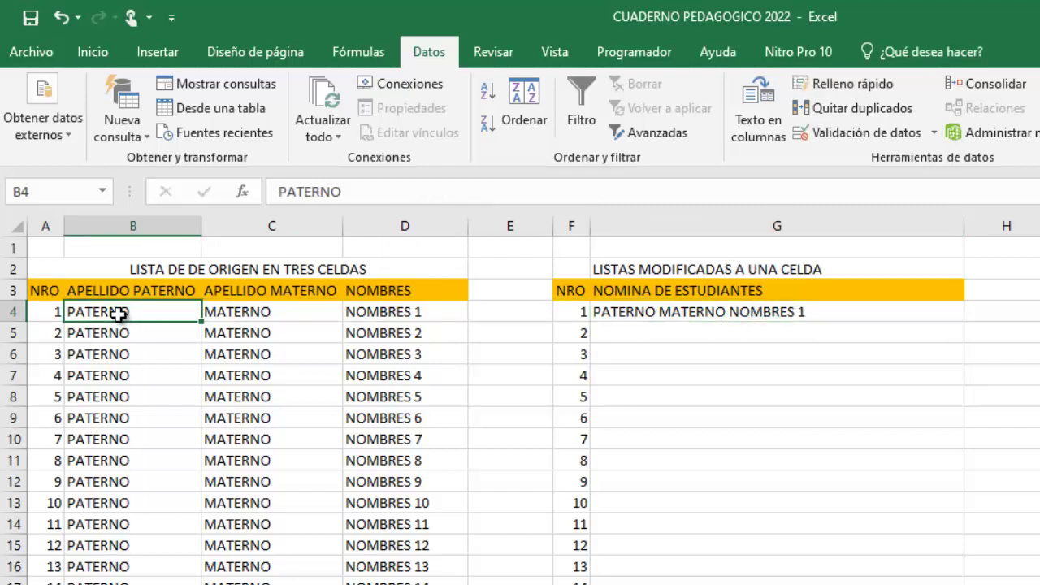
double_click(120, 313)
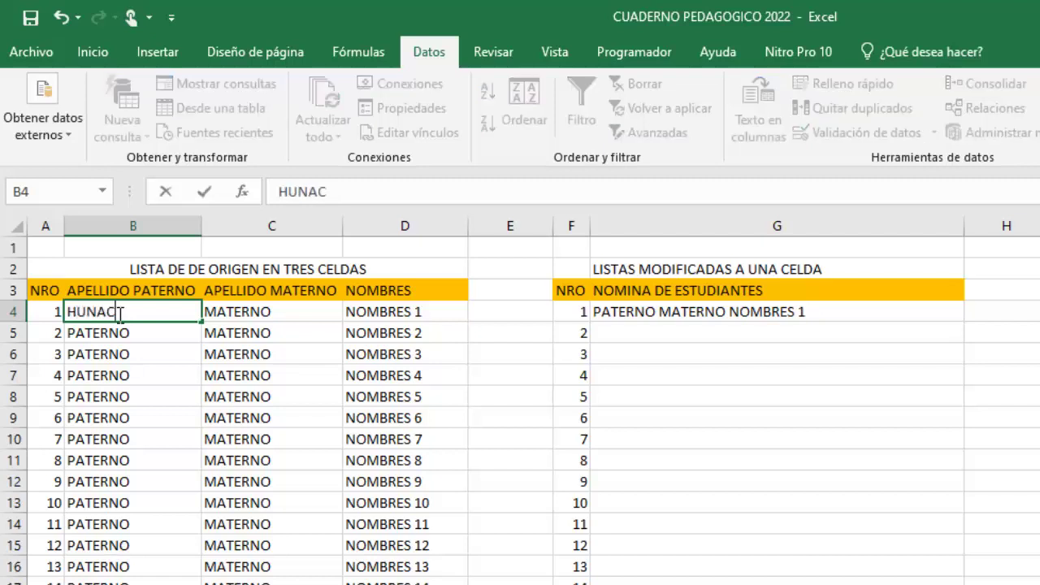
key("Tab")
key("Tab")
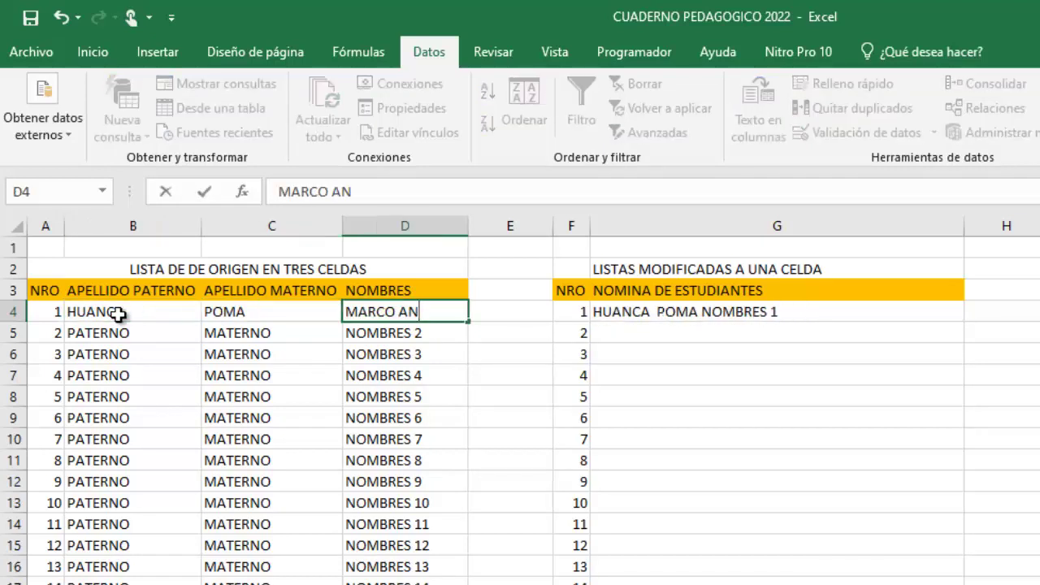
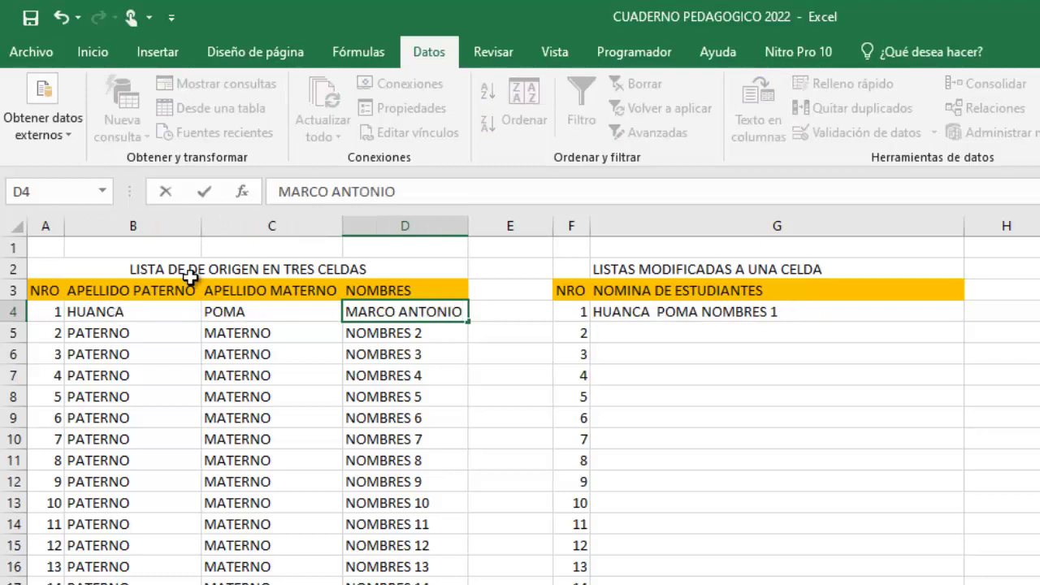
left_click(690, 351)
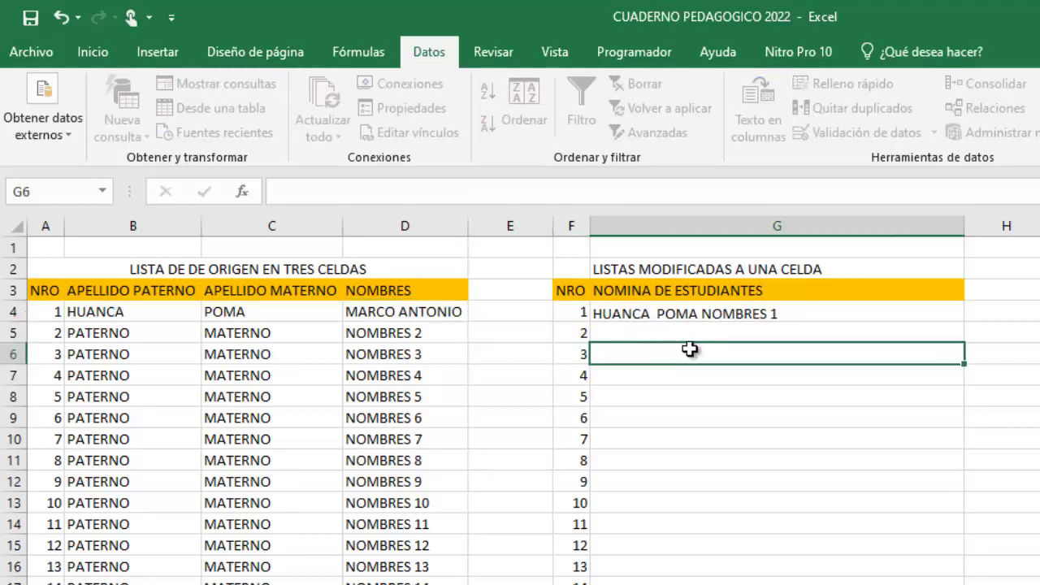
Check that G4 now shows the combined full name from B4:D4.
left_click(667, 309)
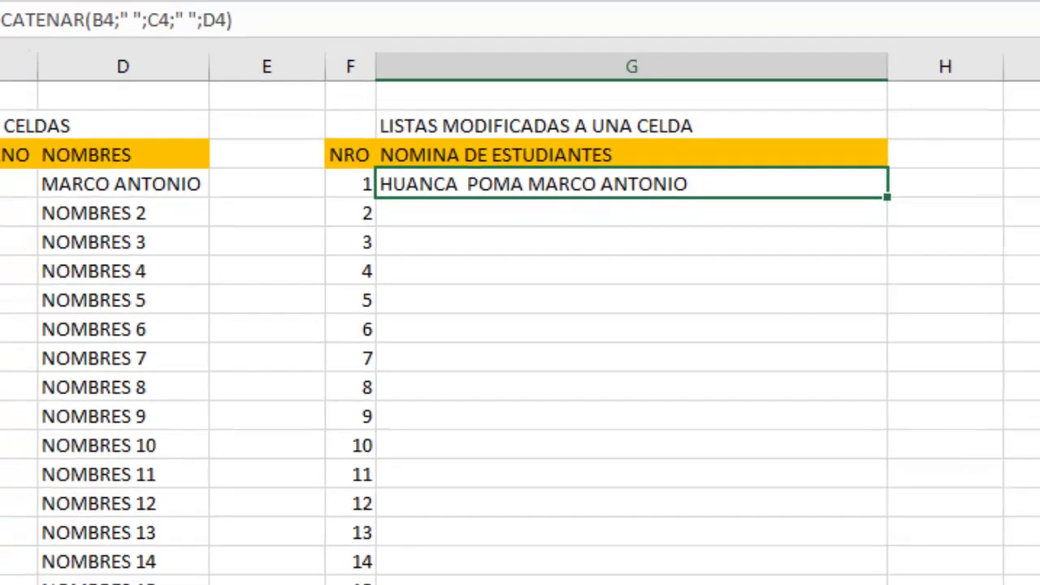
left_click_drag(69, 224, 607, 227)
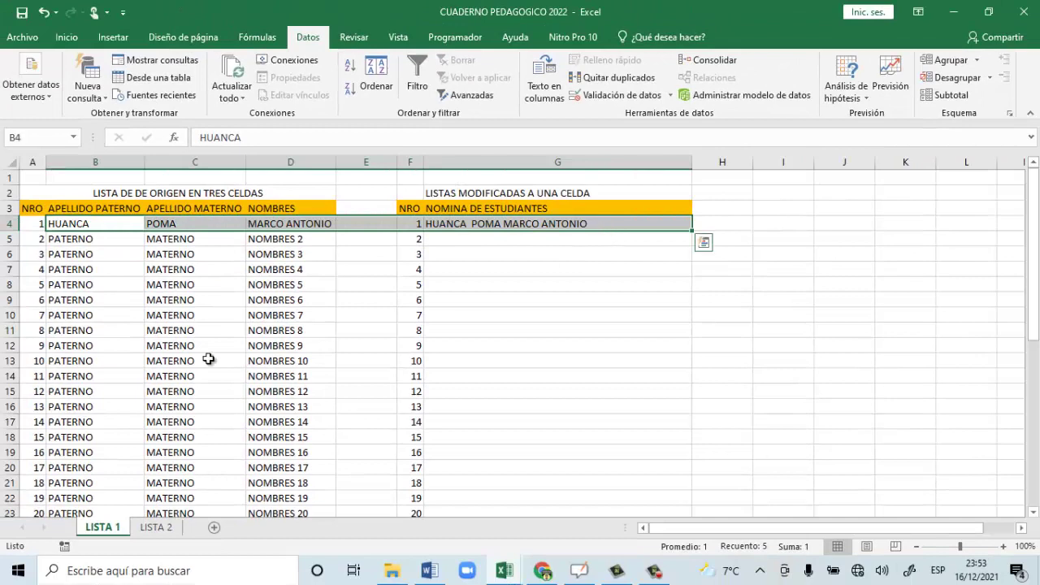
scroll(294, 353, "down", 12)
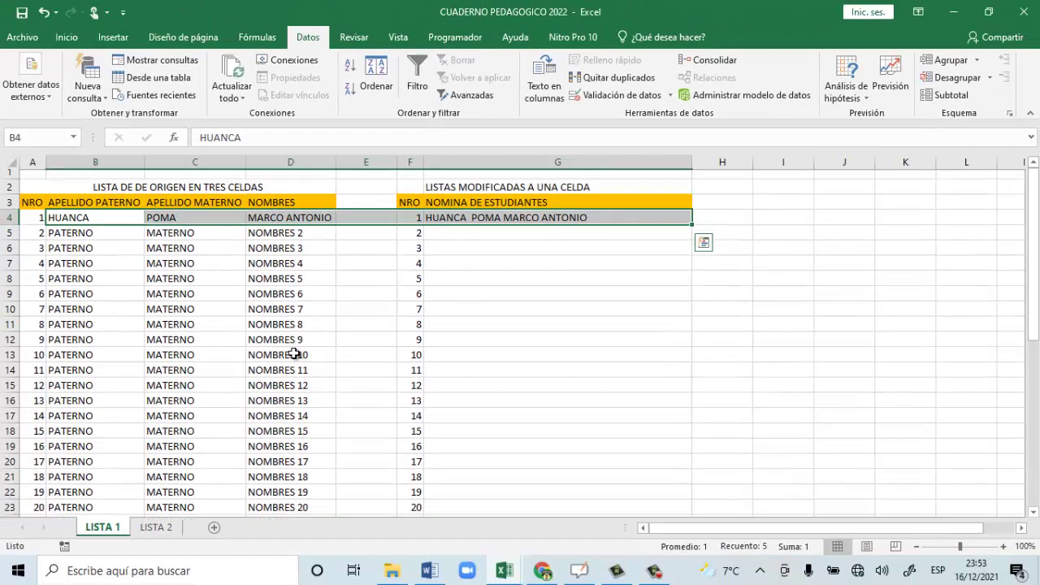
Fill G4's CONCATENAR formula down the NOMINA DE ESTUDIANTES column.
scroll(292, 350, "up", 12)
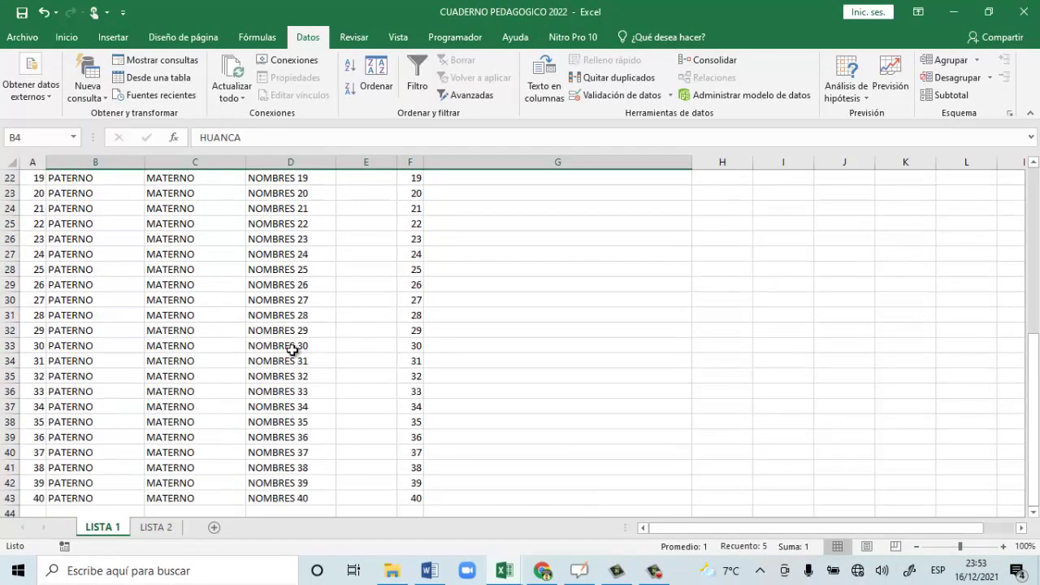
left_click(593, 245)
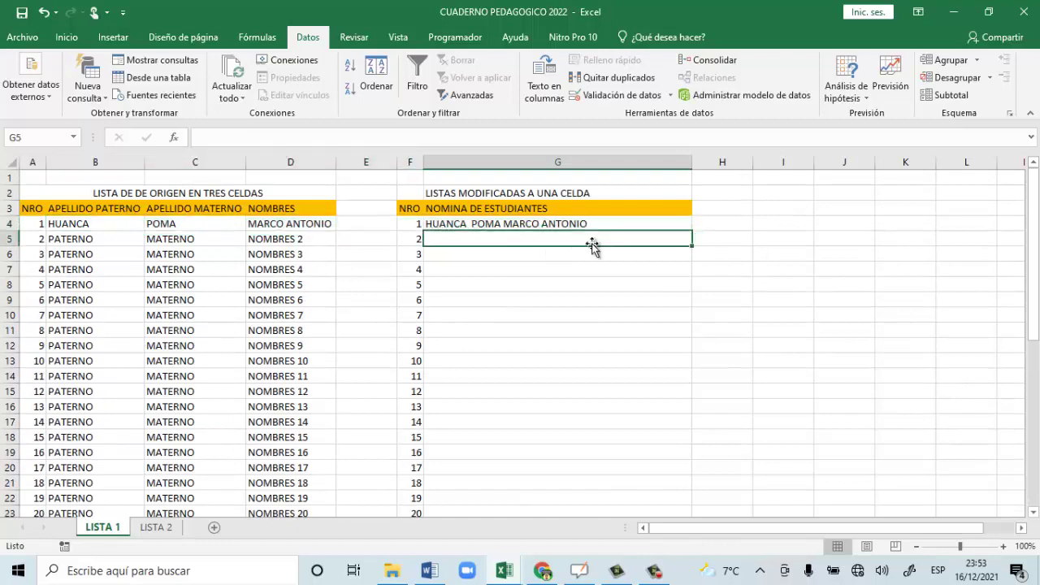
left_click(620, 219)
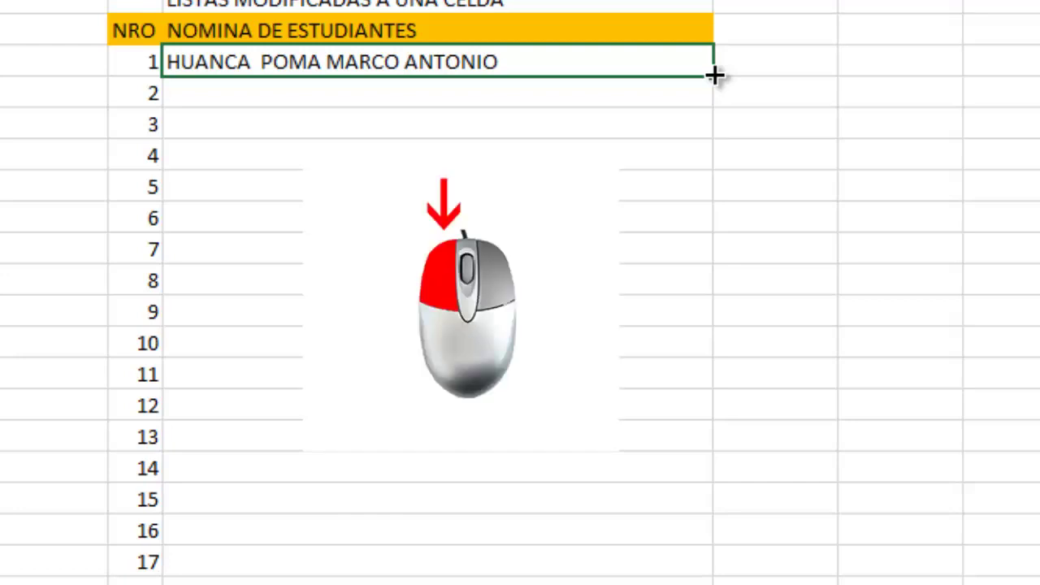
left_click_drag(713, 76, 735, 583)
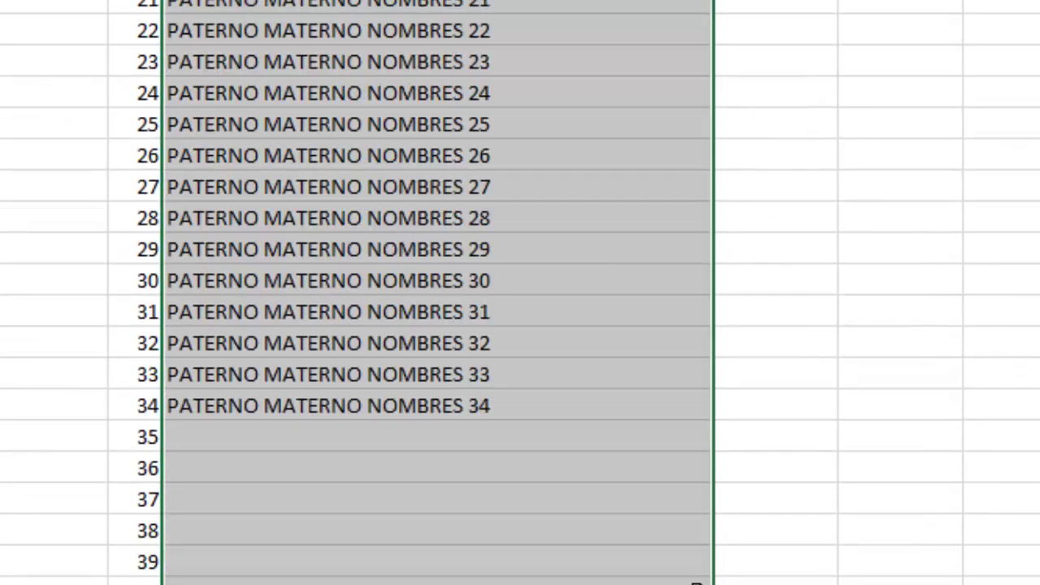
Spot-check combined names for students 8 and 11 and the source cells B14:D14.
scroll(437, 292, "up", 7)
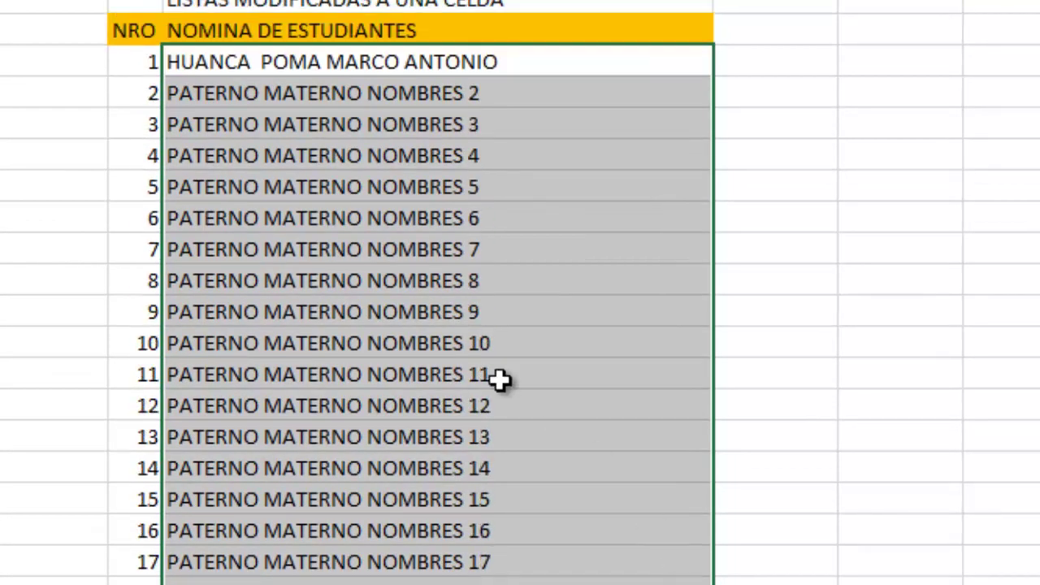
left_click(335, 122)
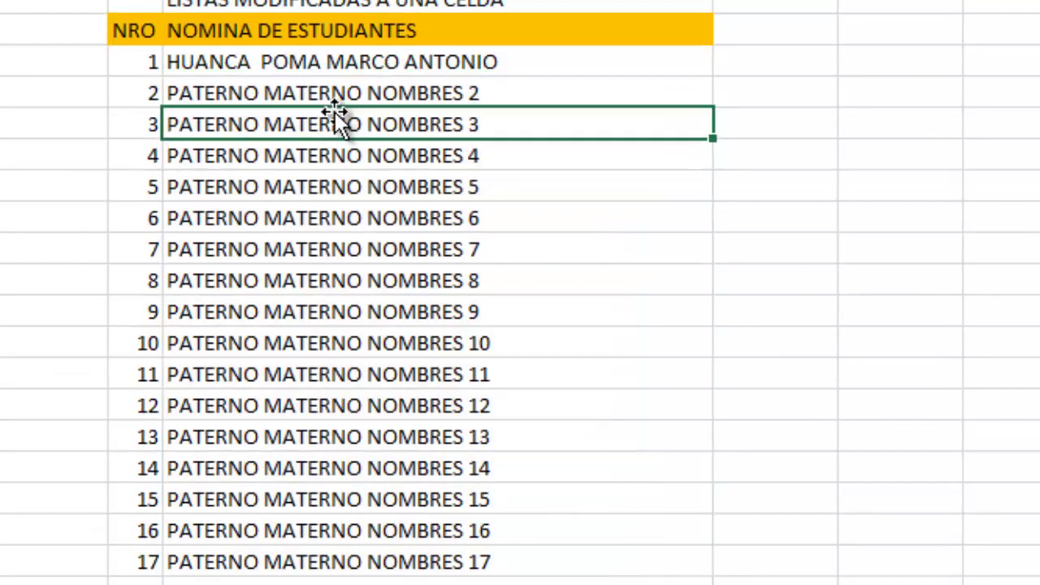
left_click(311, 177)
left_click(329, 269)
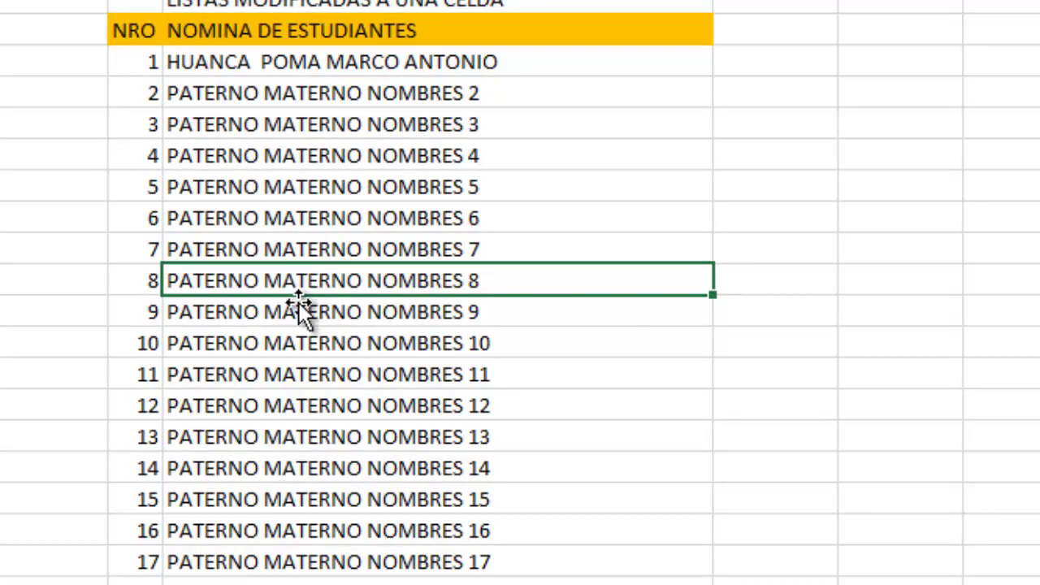
left_click(297, 383)
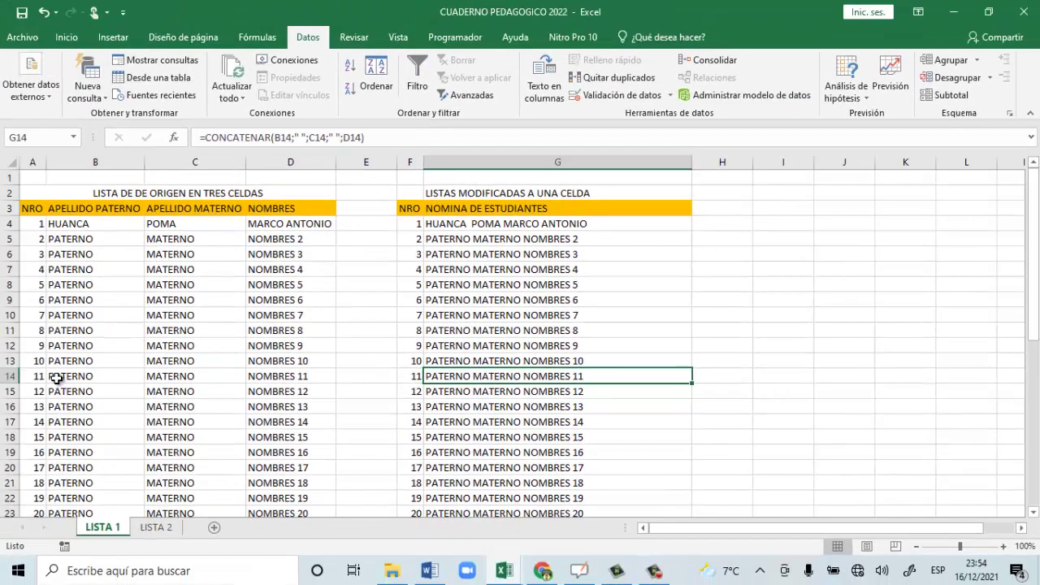
left_click_drag(57, 378, 316, 374)
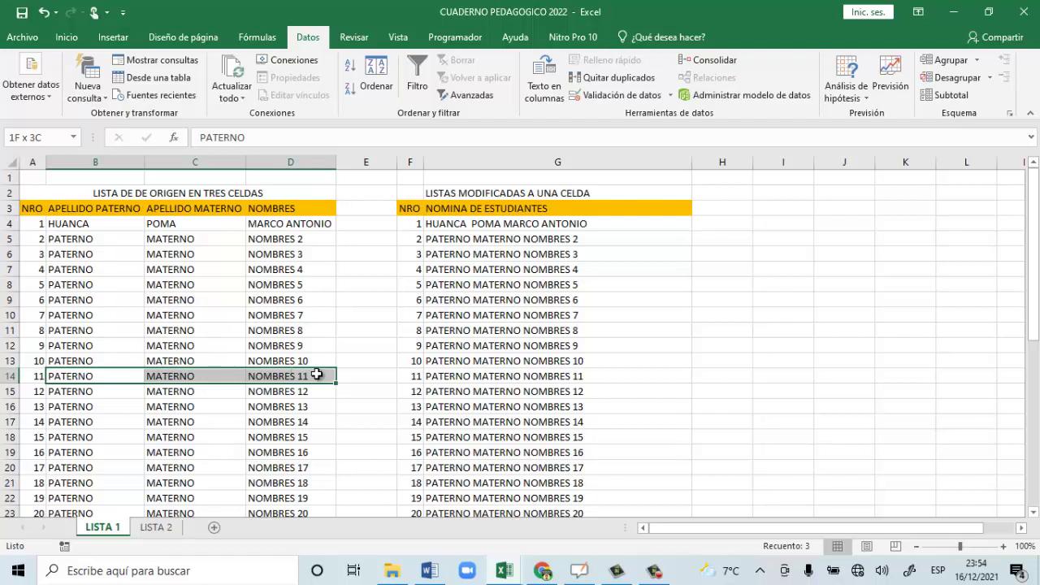
Verify that G14's formula references the source cells B14:D14.
left_click(472, 376)
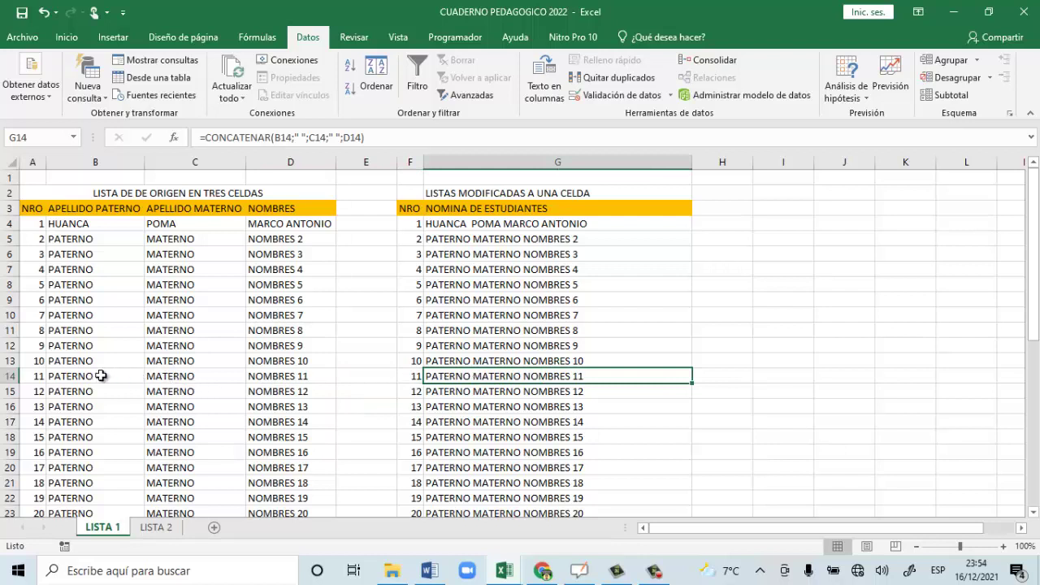
left_click(83, 376)
left_click_drag(83, 376, 288, 374)
left_click(477, 375)
Select the source range B4:D43 and combined column G4:G43, then show LISTA 2.
left_click(56, 229)
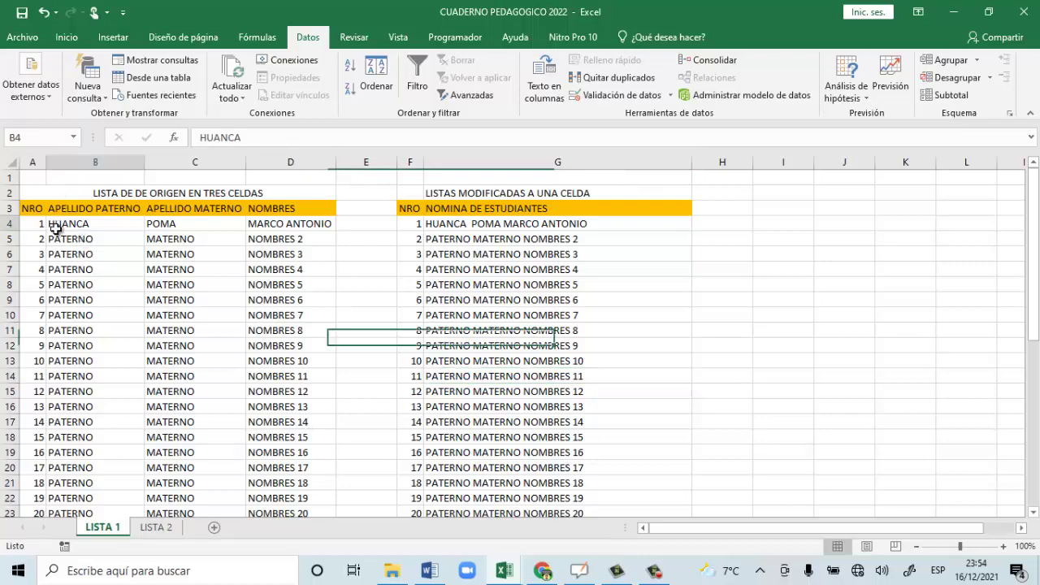
left_click_drag(55, 229, 311, 483)
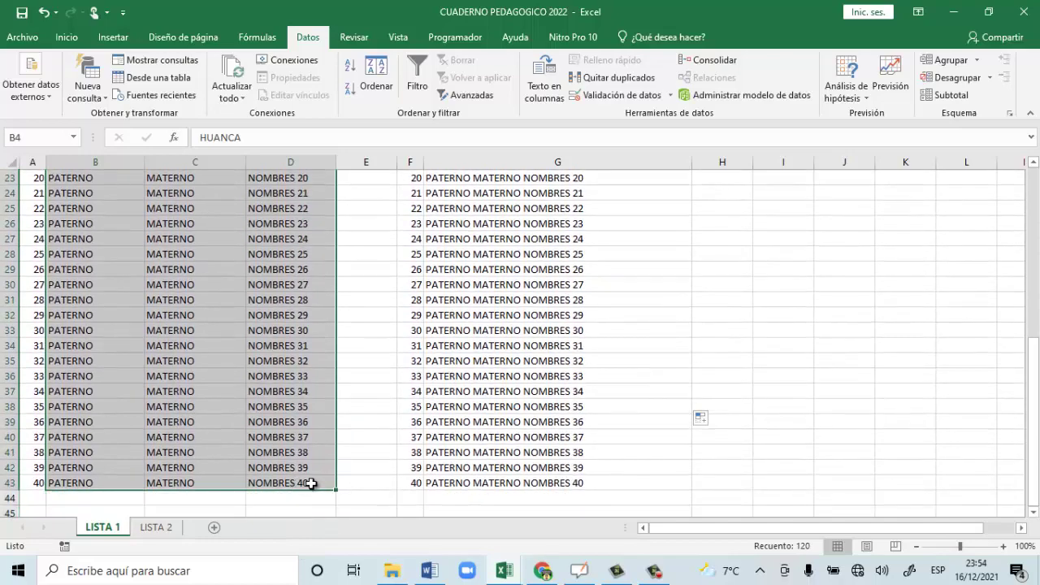
scroll(311, 483, "up", 7)
left_click_drag(471, 209, 491, 482)
scroll(490, 482, "up", 7)
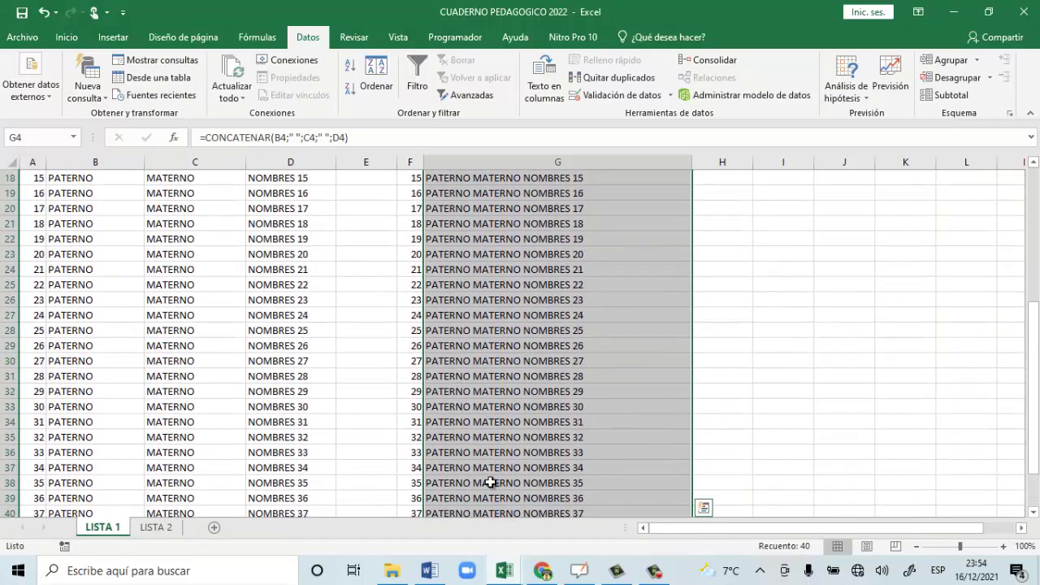
left_click(156, 528)
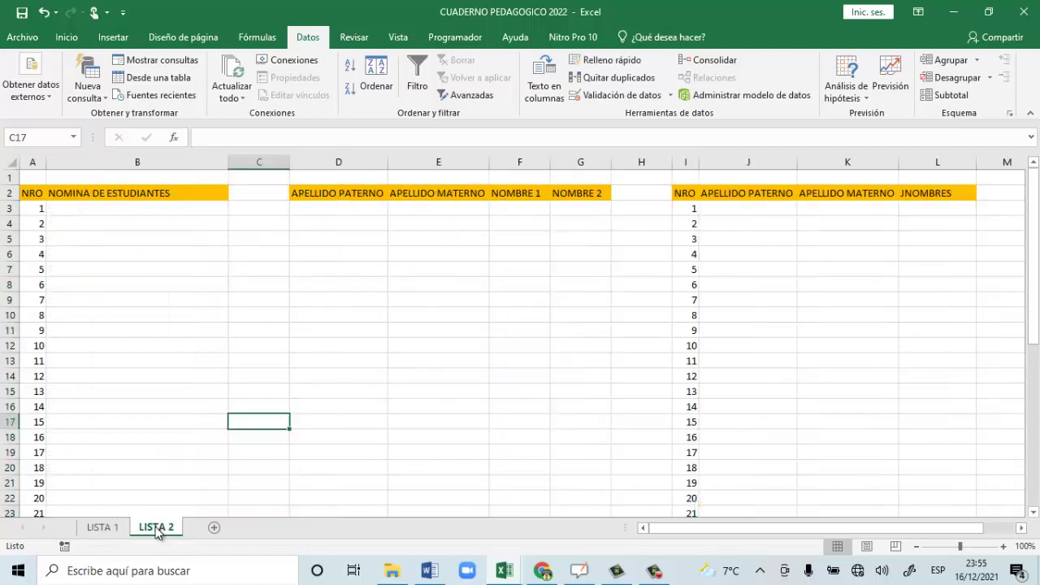
left_click(106, 209)
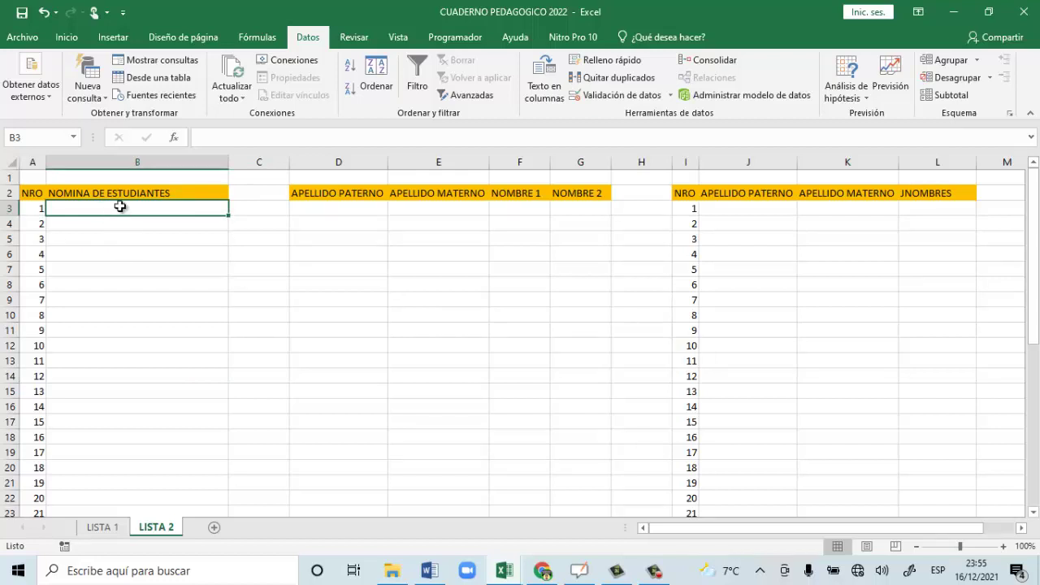
left_click_drag(116, 216, 130, 355)
left_click(116, 213)
left_click(162, 269)
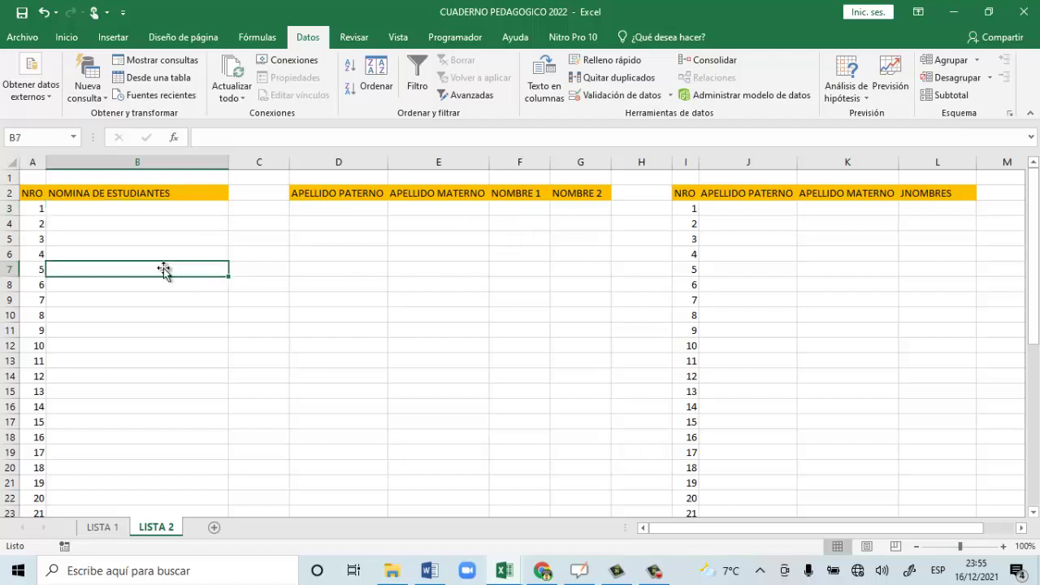
left_click(155, 209)
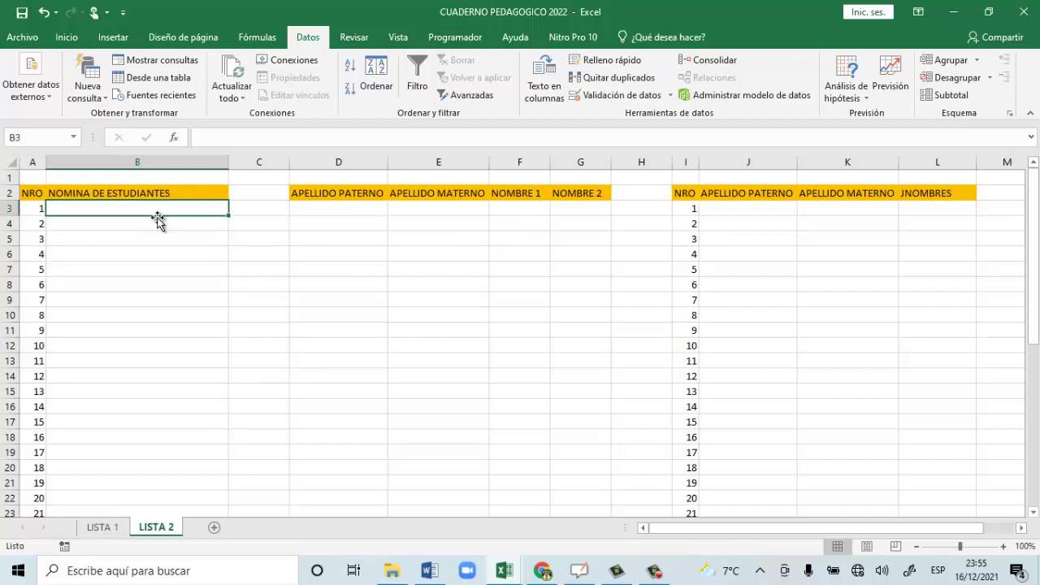
mouse_move(506, 579)
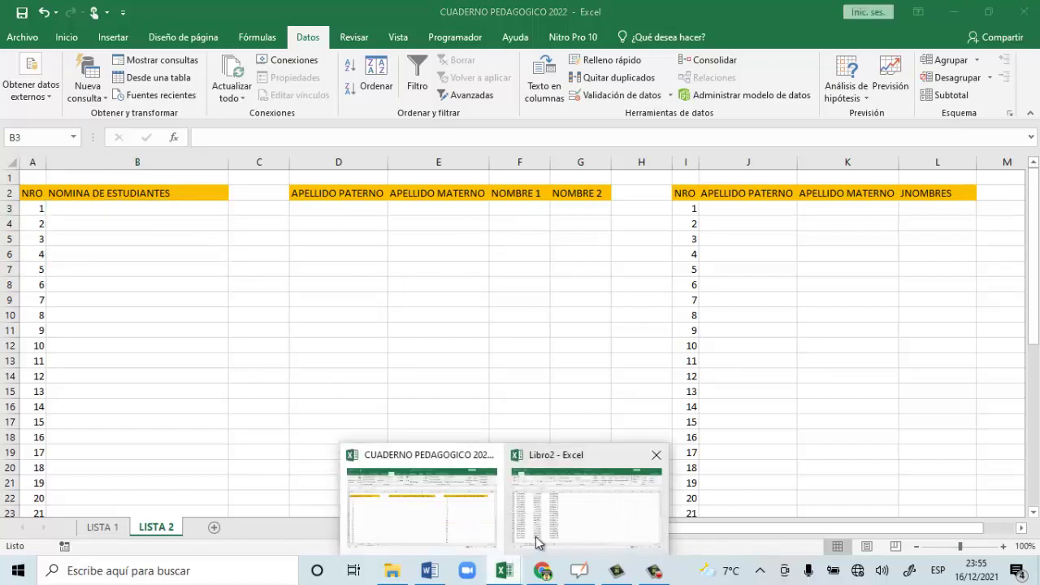
Copy the combined names B4:B43 from Libro2's LISTA FORMA 2 and return to CUADERNO PEDAGOGICO.
left_click(593, 525)
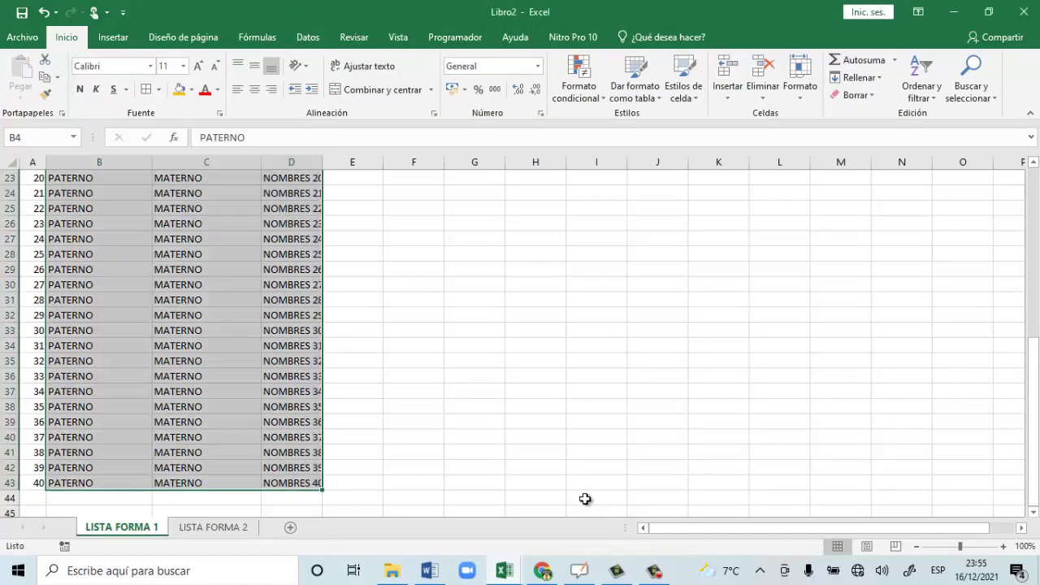
left_click(210, 526)
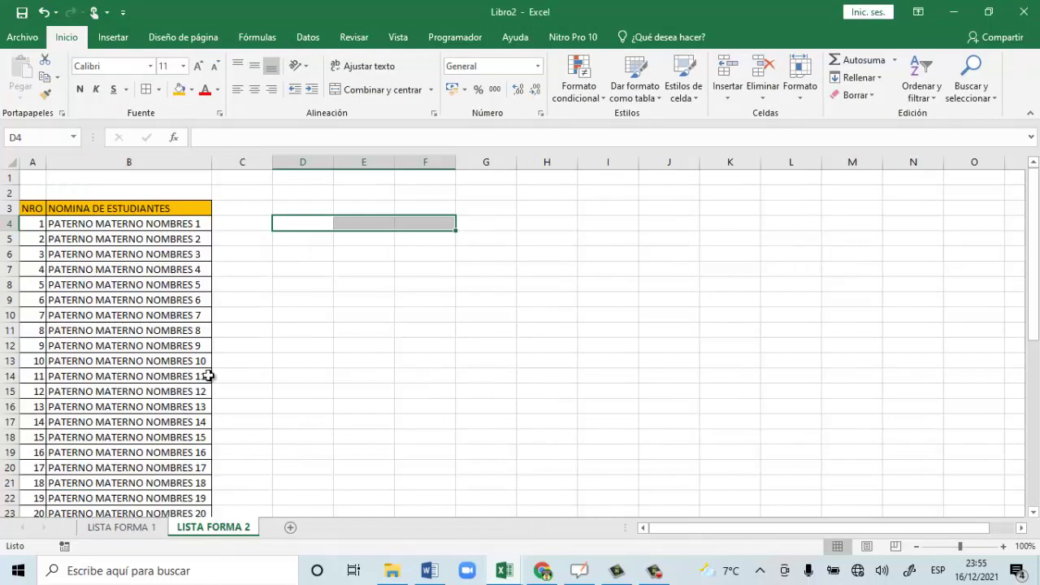
left_click_drag(101, 224, 122, 478)
scroll(122, 479, "up", 7)
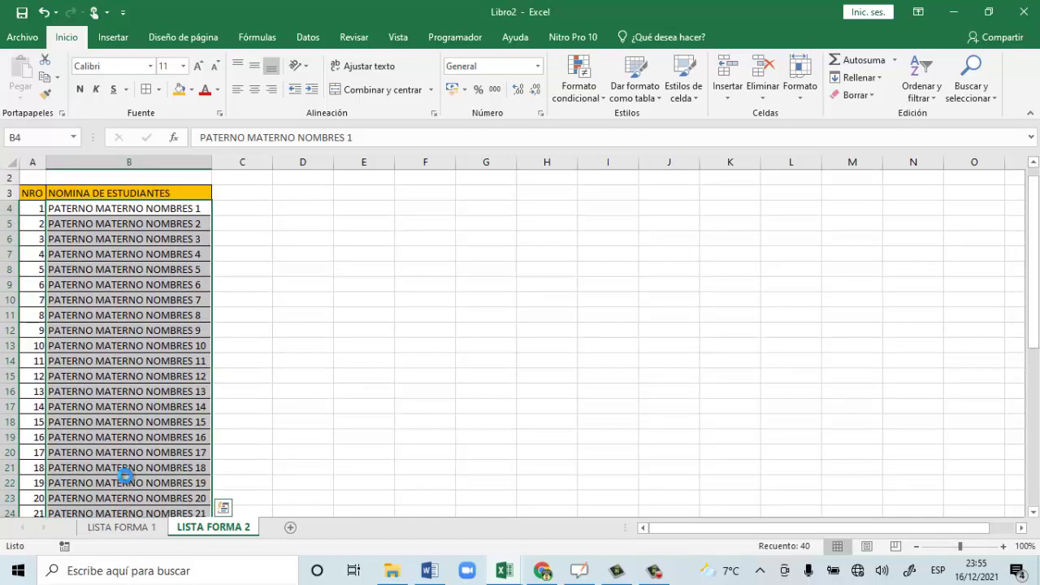
key("ctrl+c")
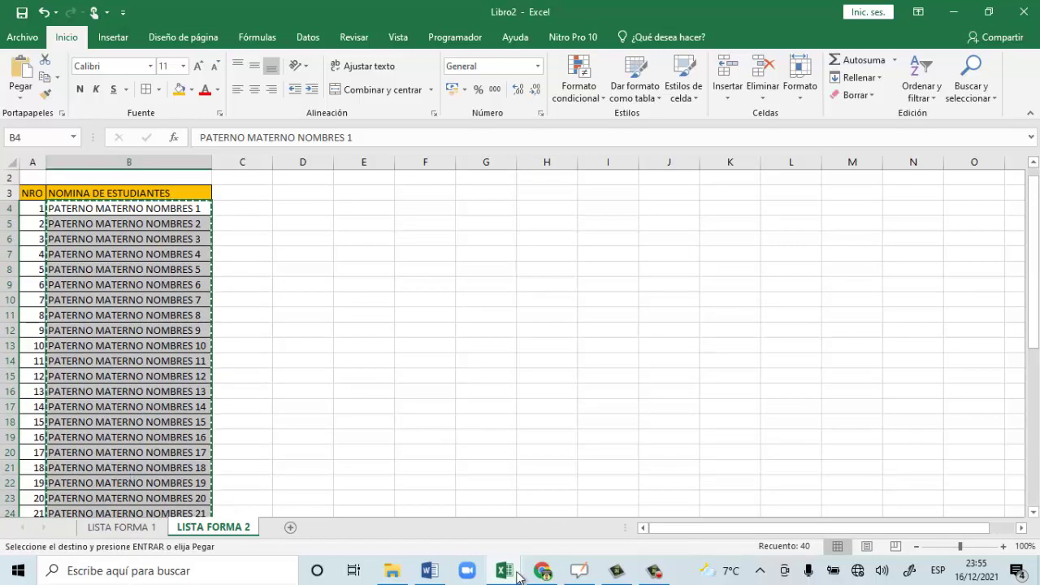
left_click(512, 574)
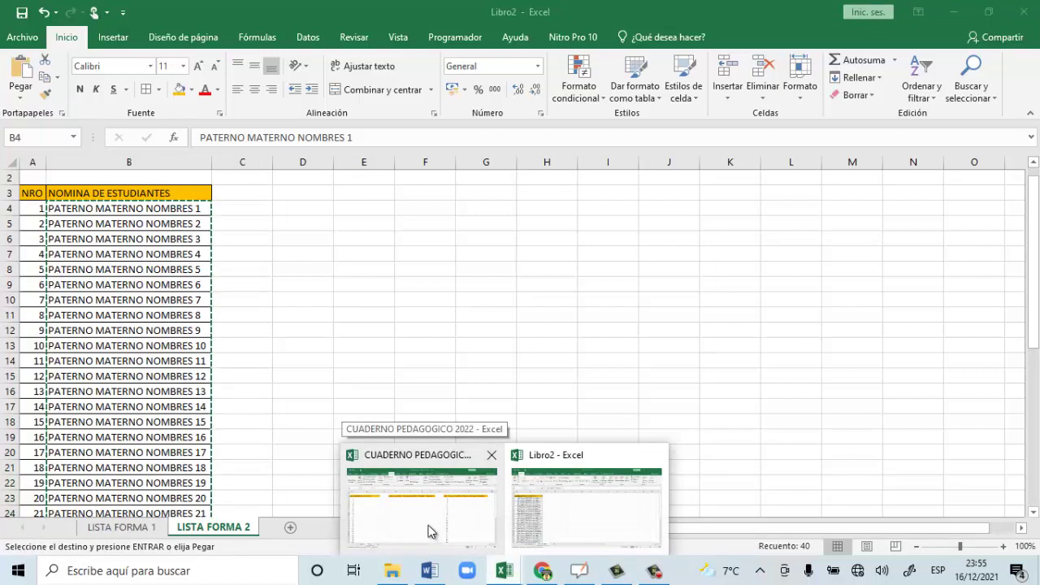
left_click(431, 531)
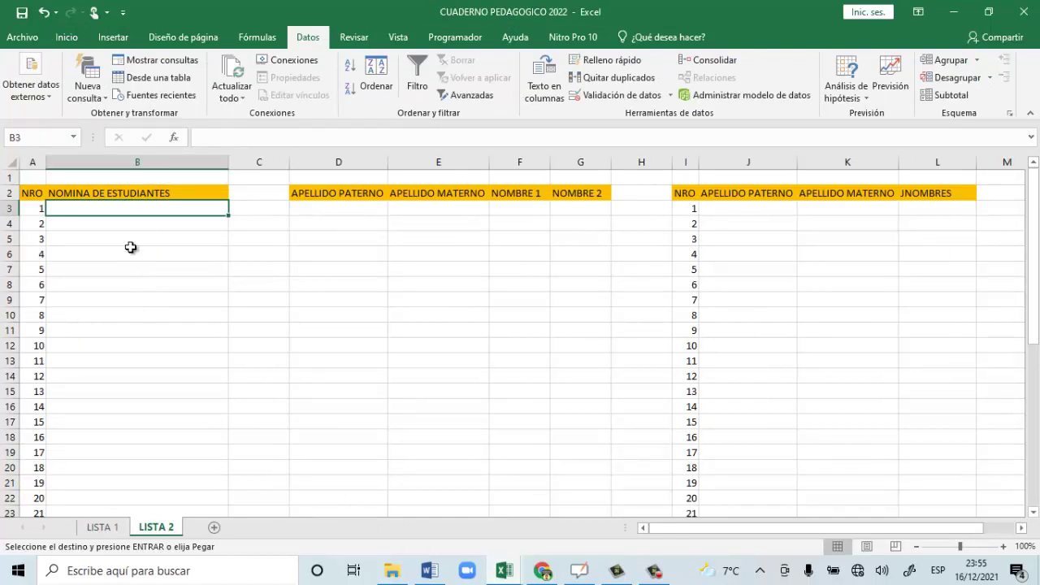
Paste the copied student names into column B starting at B3.
right_click(100, 208)
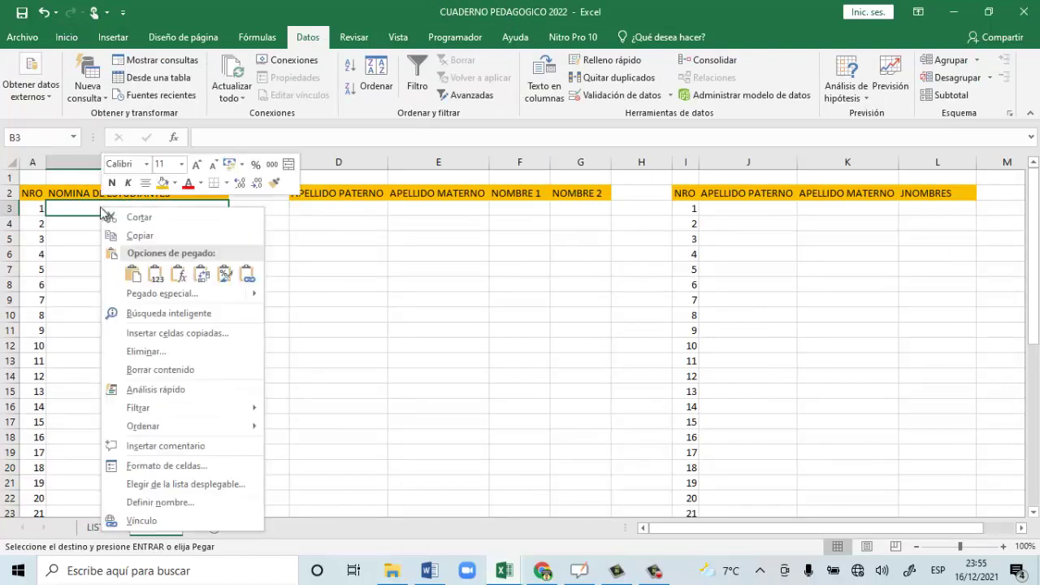
left_click(150, 272)
scroll(155, 390, "down", 13)
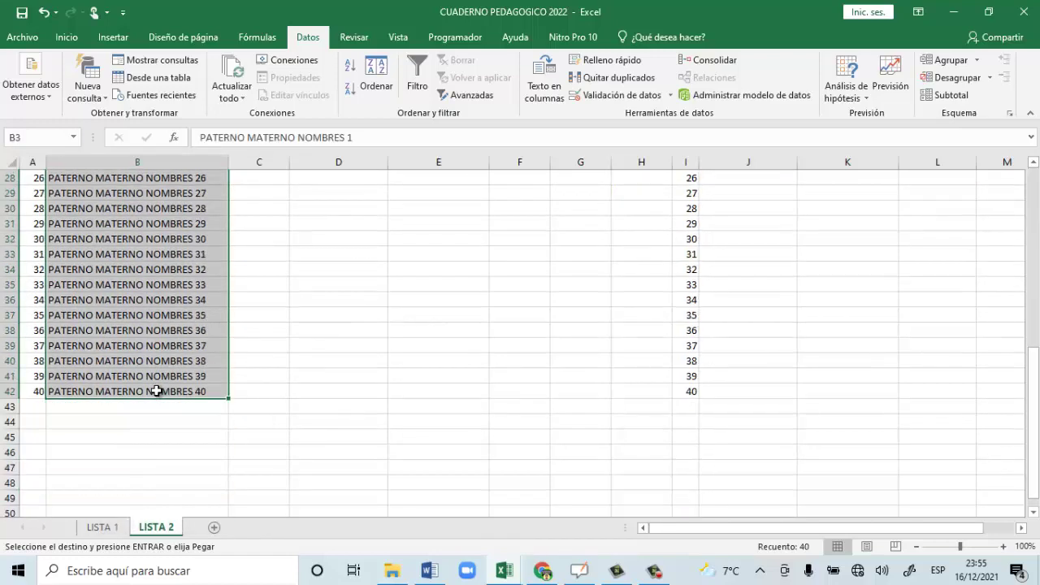
scroll(157, 391, "up", 13)
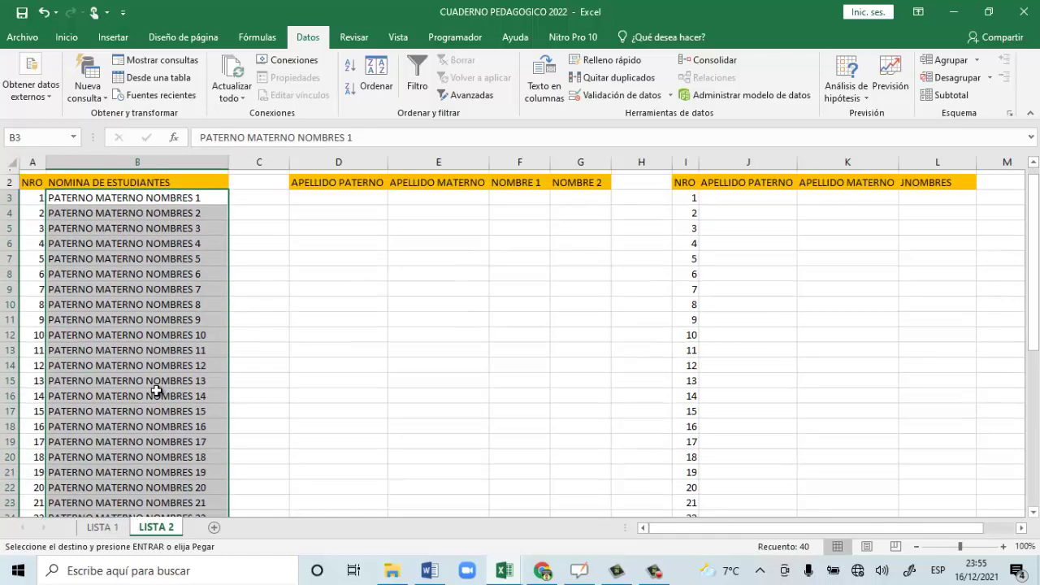
Select the 40 pasted names in B3:B42.
left_click(131, 255)
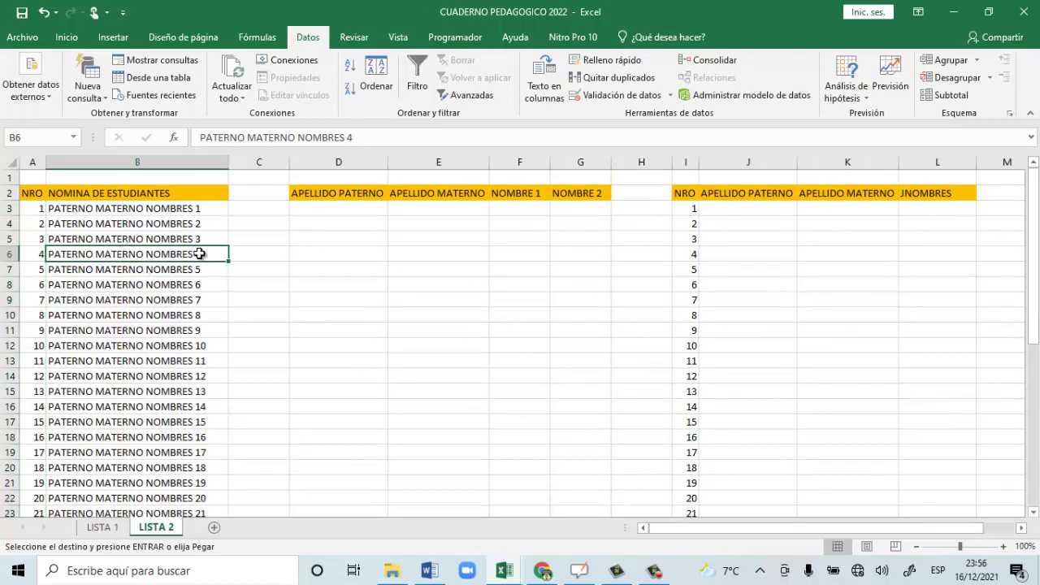
left_click_drag(116, 209, 108, 476)
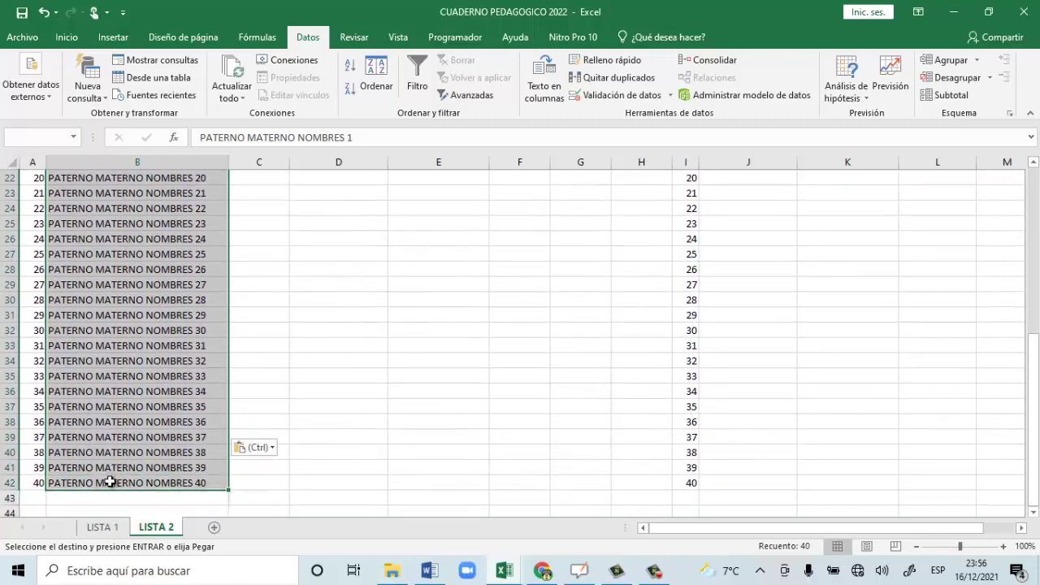
scroll(109, 476, "up", 7)
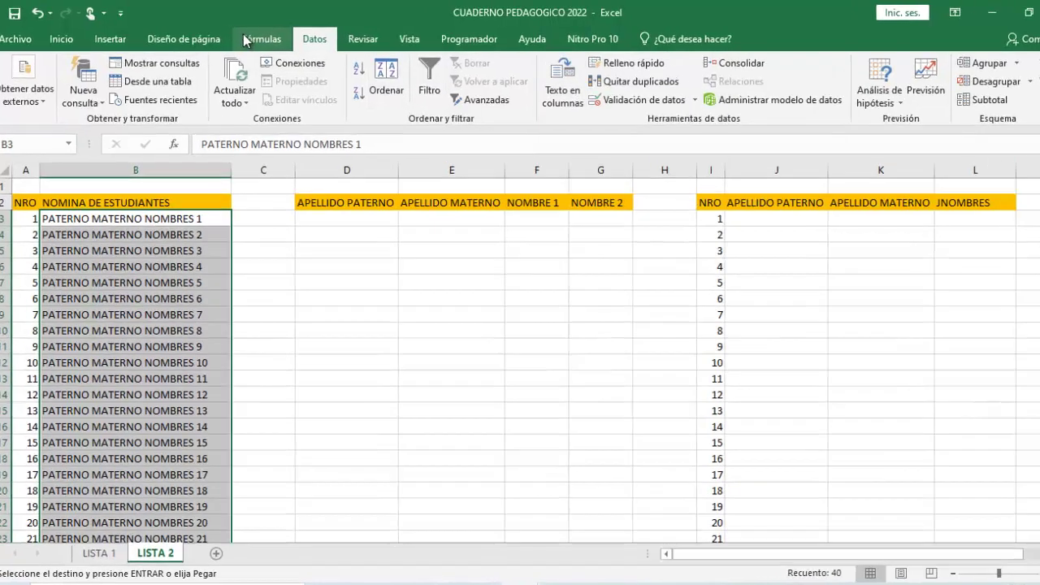
left_click(243, 34)
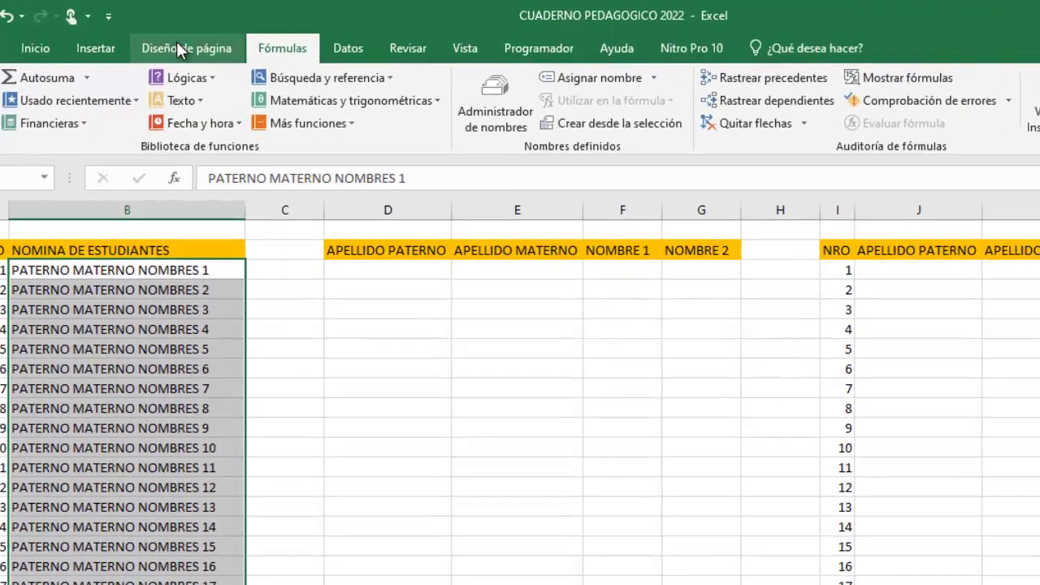
scroll(262, 39, "up", 1)
left_click(314, 39)
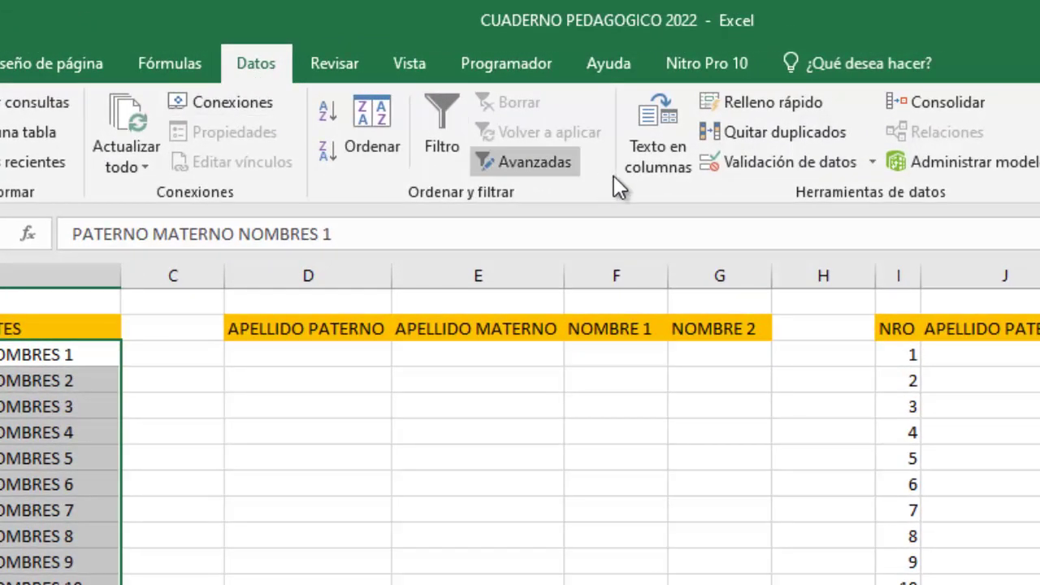
Start Texto en columnas on the selected names as Delimitados text and advance to the separator step.
left_click(650, 155)
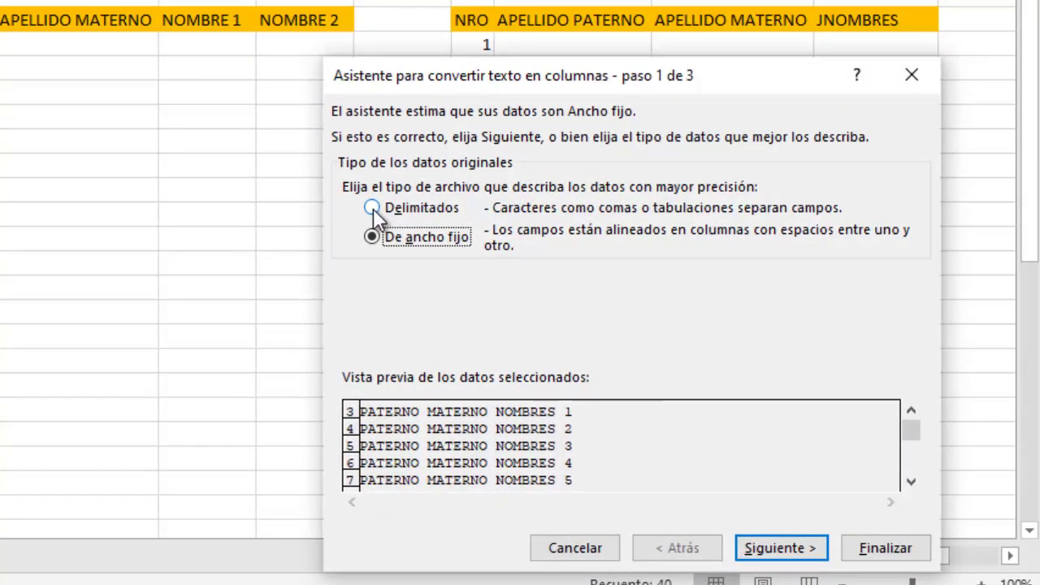
left_click(373, 207)
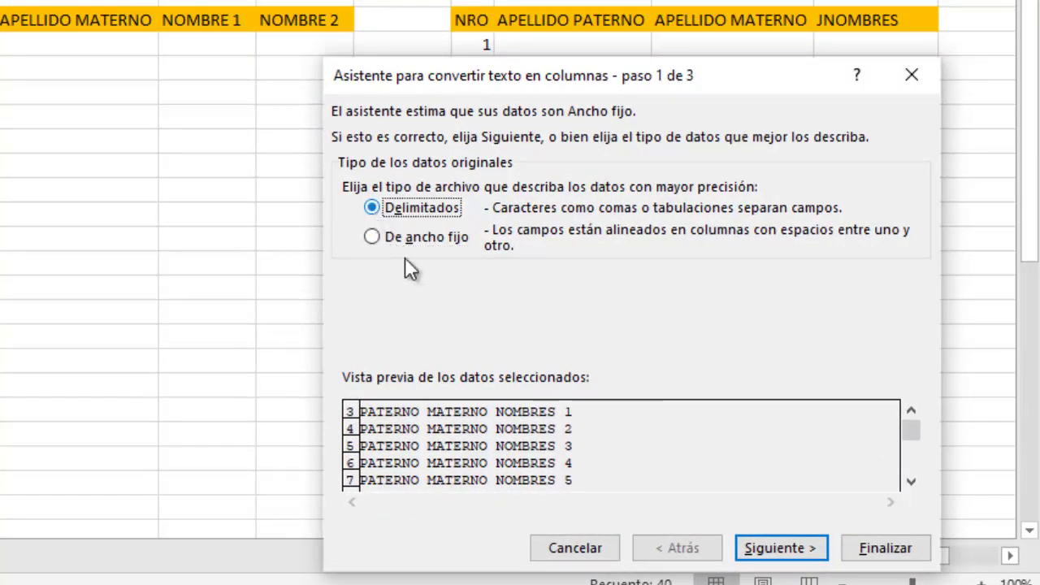
left_click(798, 559)
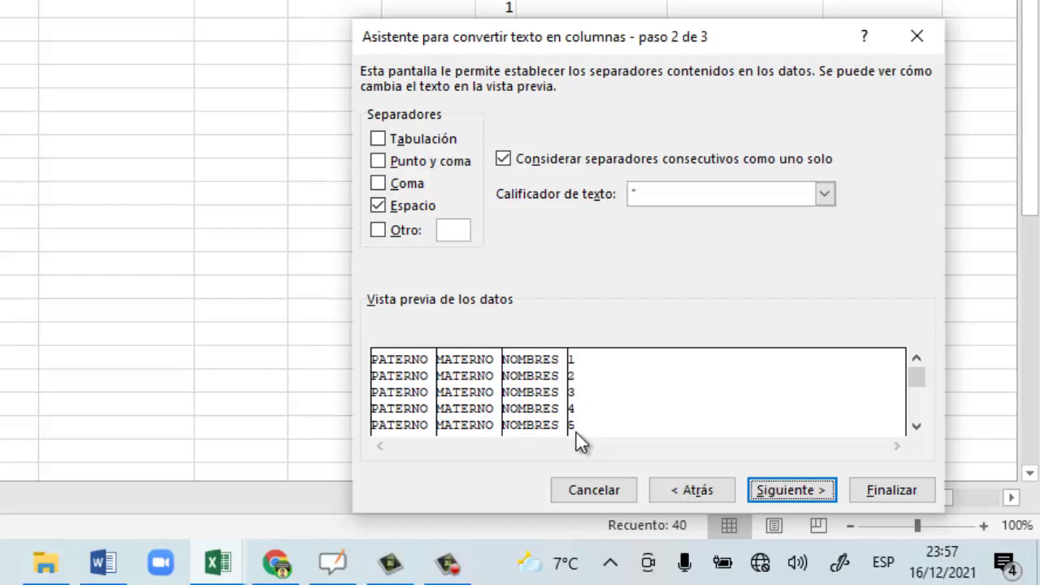
Set the split destination to =$D$3 and finish splitting the names into columns D to G.
left_click(822, 494)
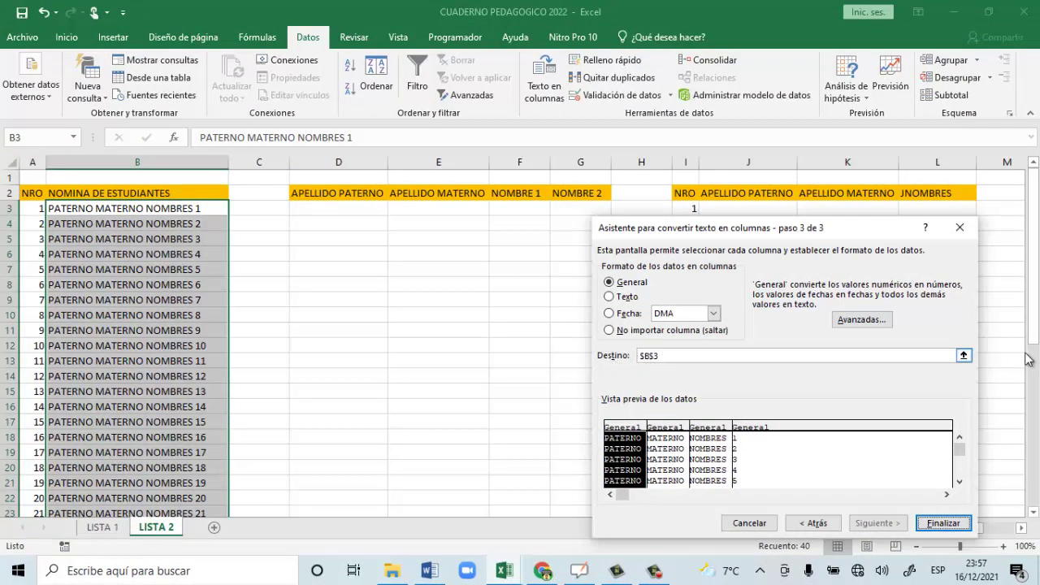
left_click(963, 356)
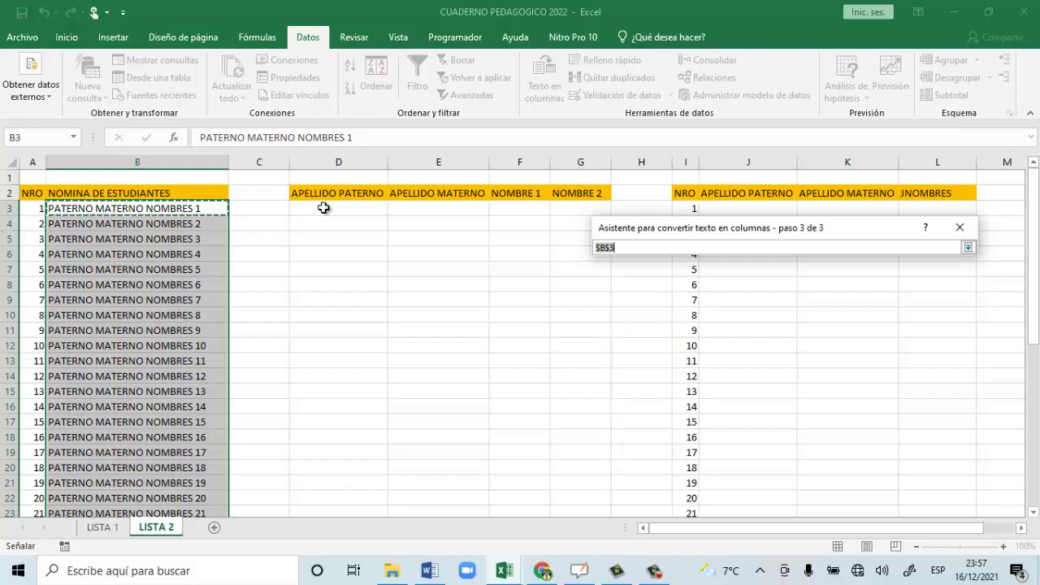
left_click(323, 208)
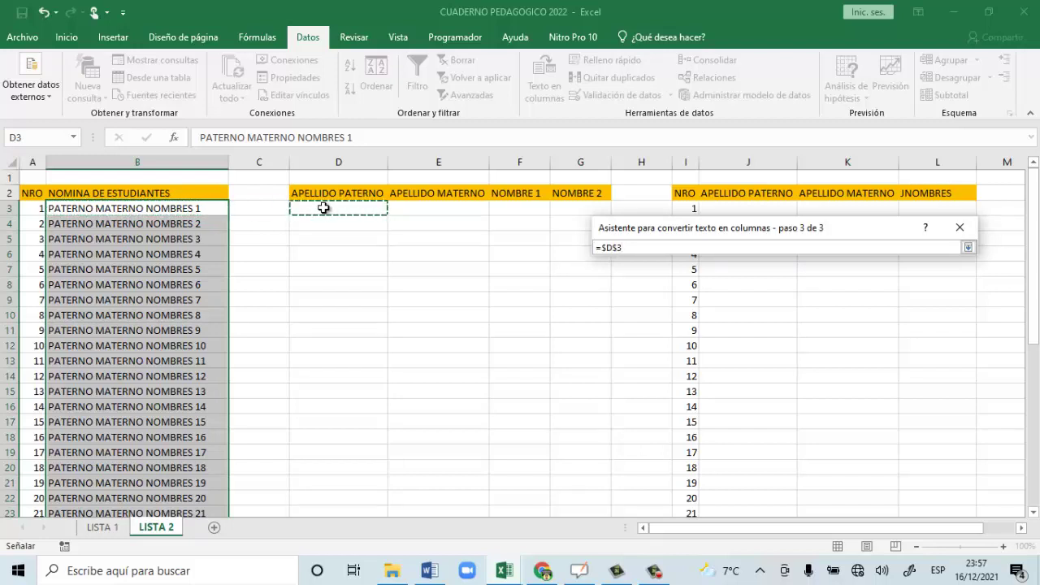
key("Return")
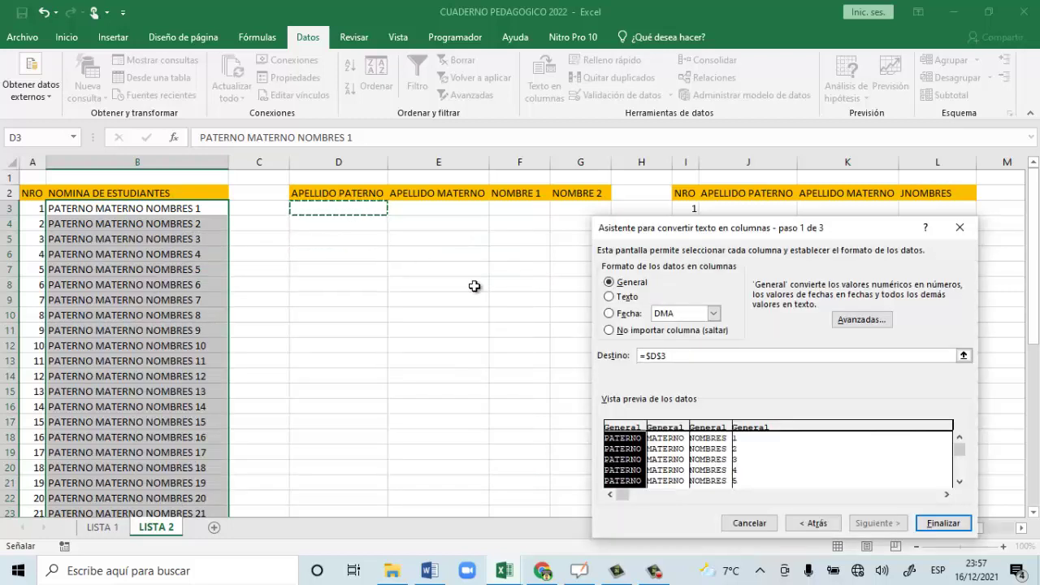
left_click(942, 522)
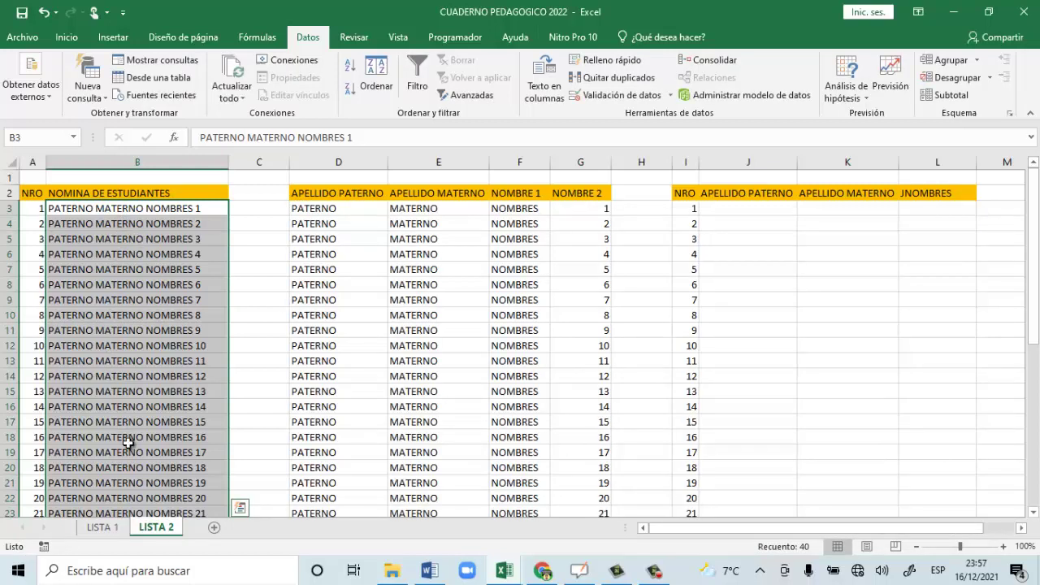
scroll(169, 467, "down", 2)
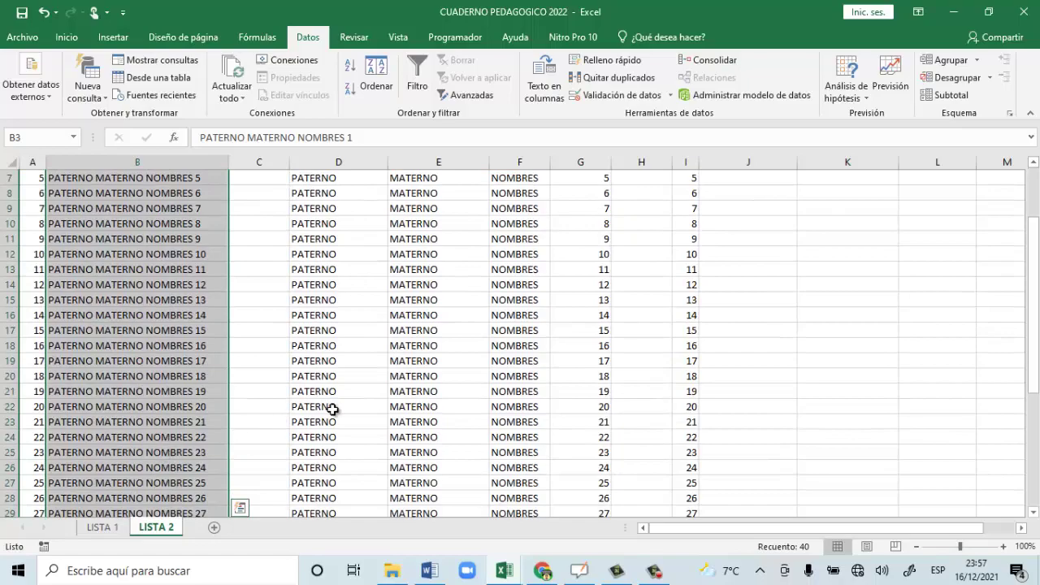
left_click(309, 407)
left_click(75, 391)
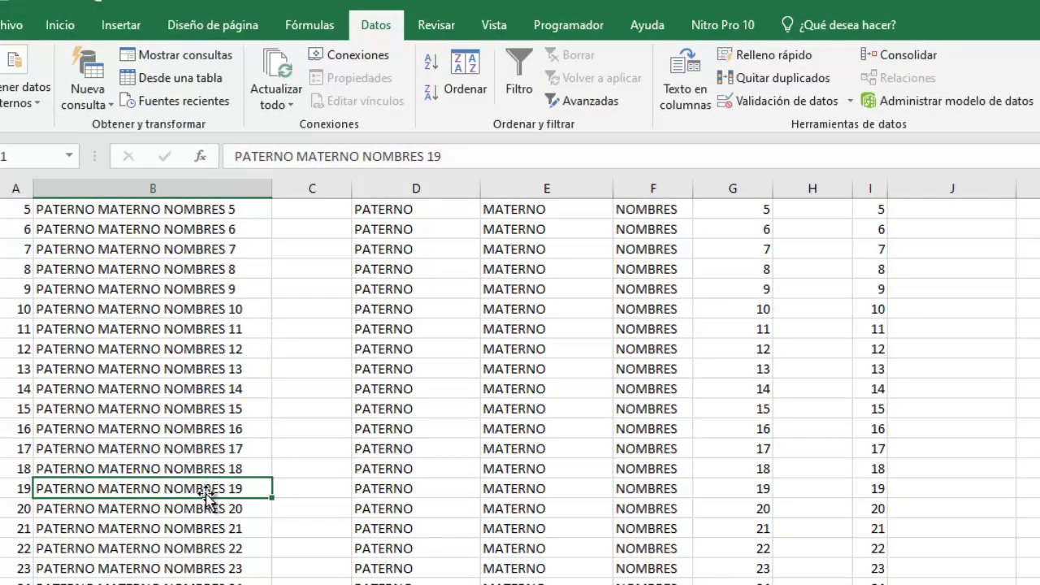
left_click(382, 492)
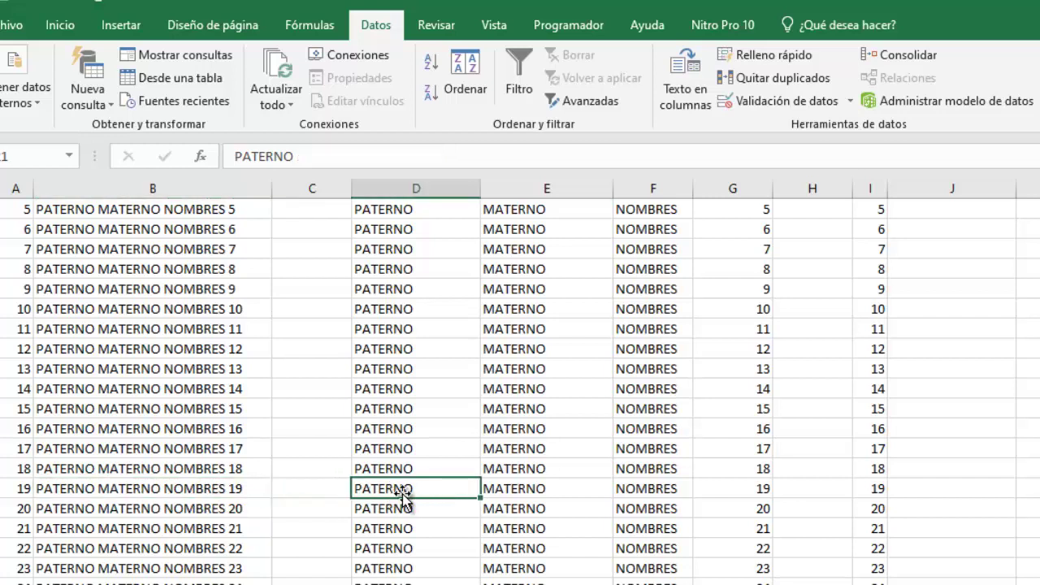
left_click(530, 487)
left_click(626, 488)
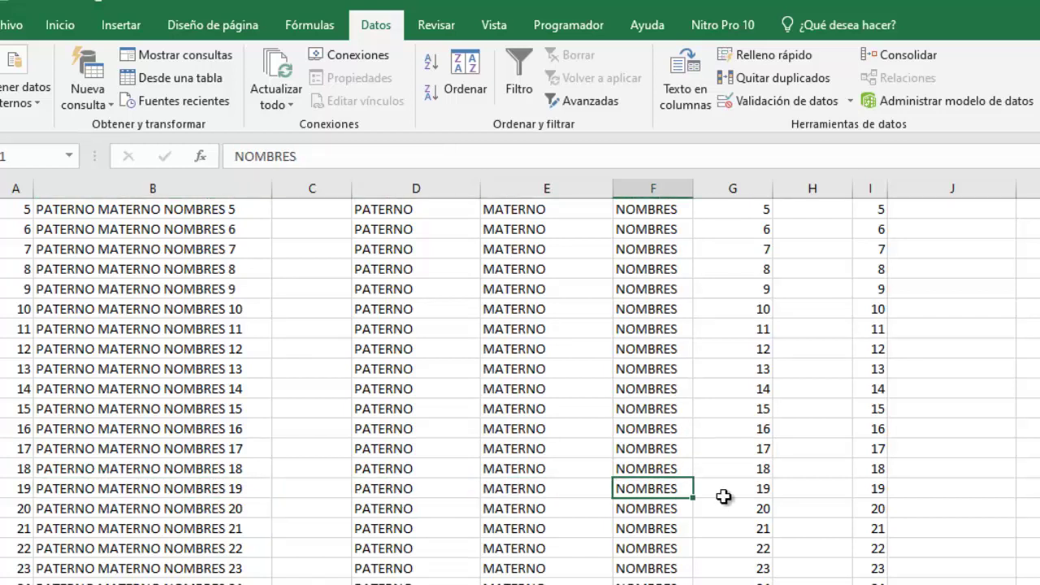
left_click(754, 488)
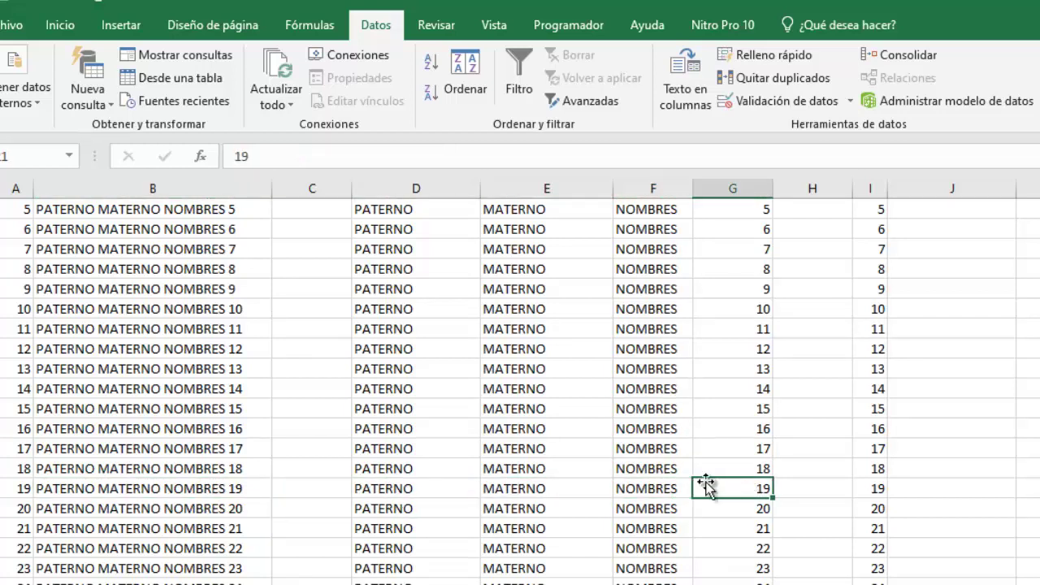
scroll(729, 498, "up", 2)
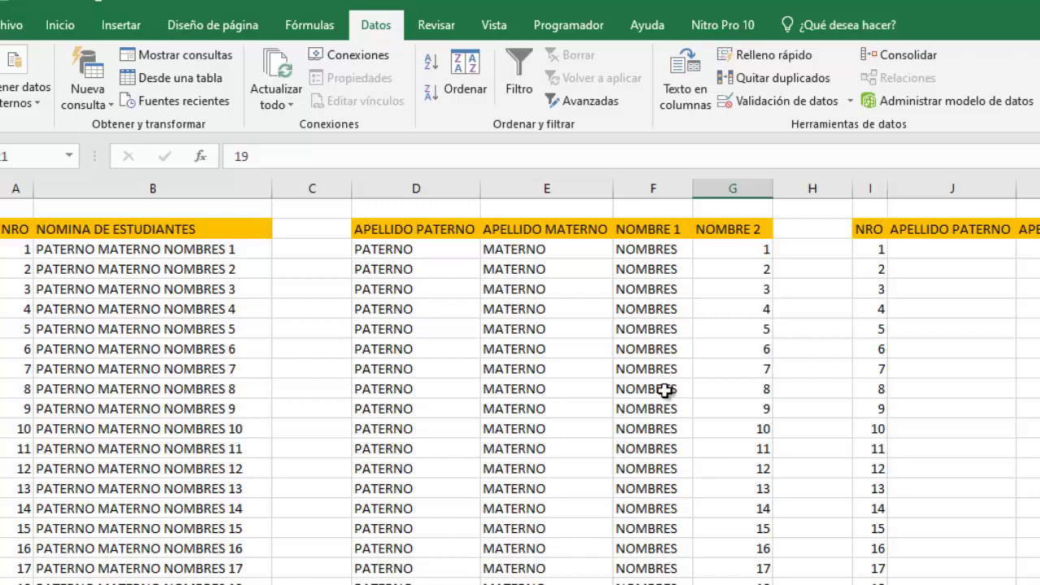
left_click_drag(659, 250, 740, 242)
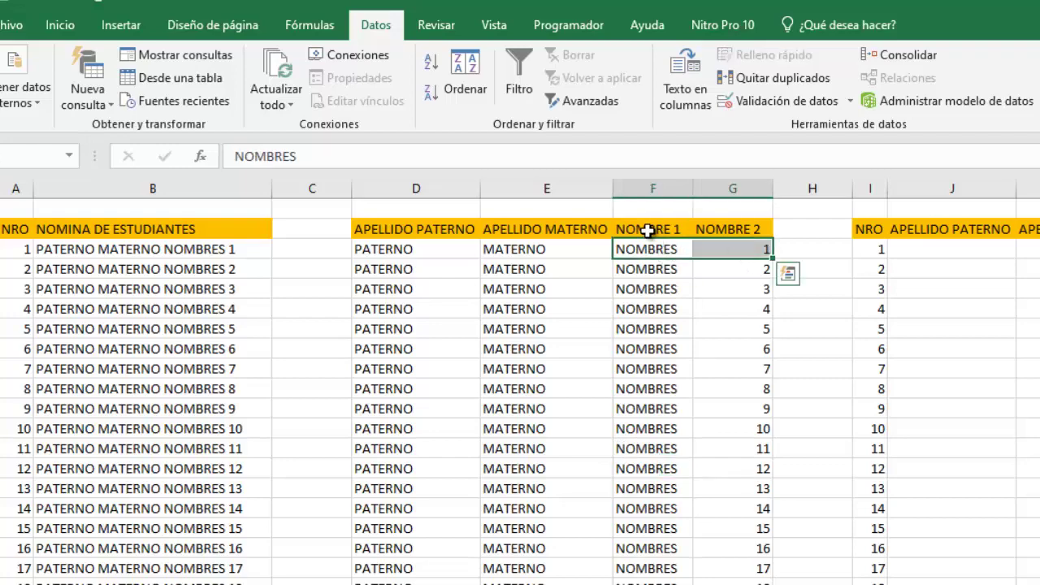
left_click_drag(648, 229, 731, 231)
left_click_drag(656, 251, 708, 260)
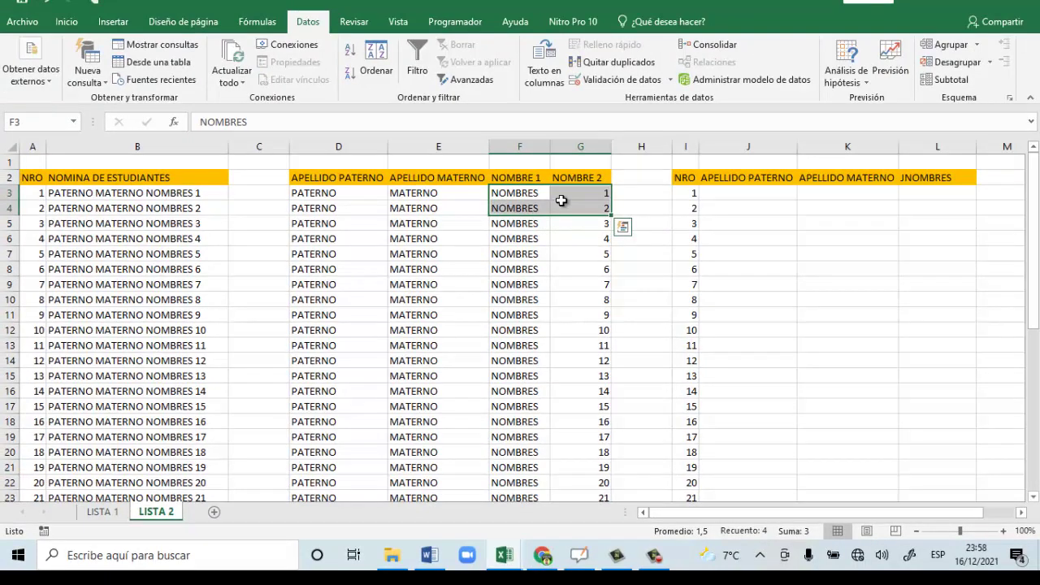
left_click_drag(529, 190, 589, 191)
Make J3 reference the paternal surname in D3 so it shows PATERNO.
left_click(760, 197)
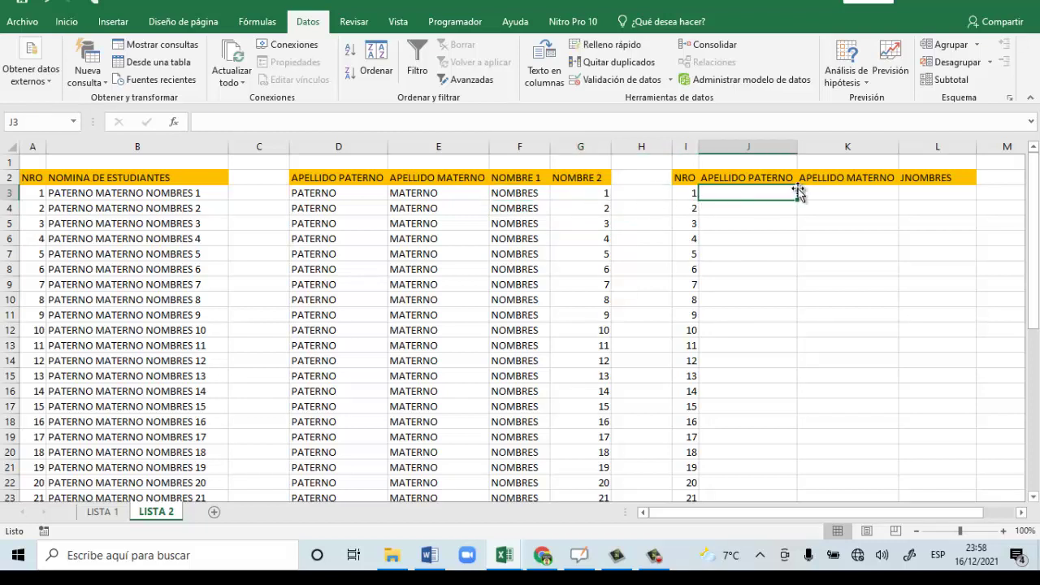
left_click(865, 199)
left_click(735, 180)
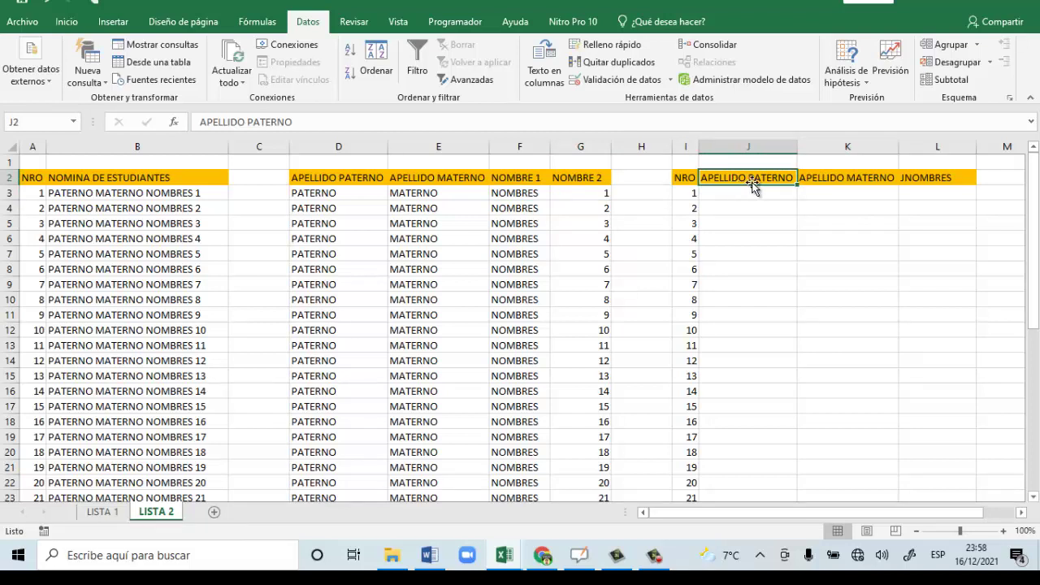
left_click(816, 177)
left_click(938, 175)
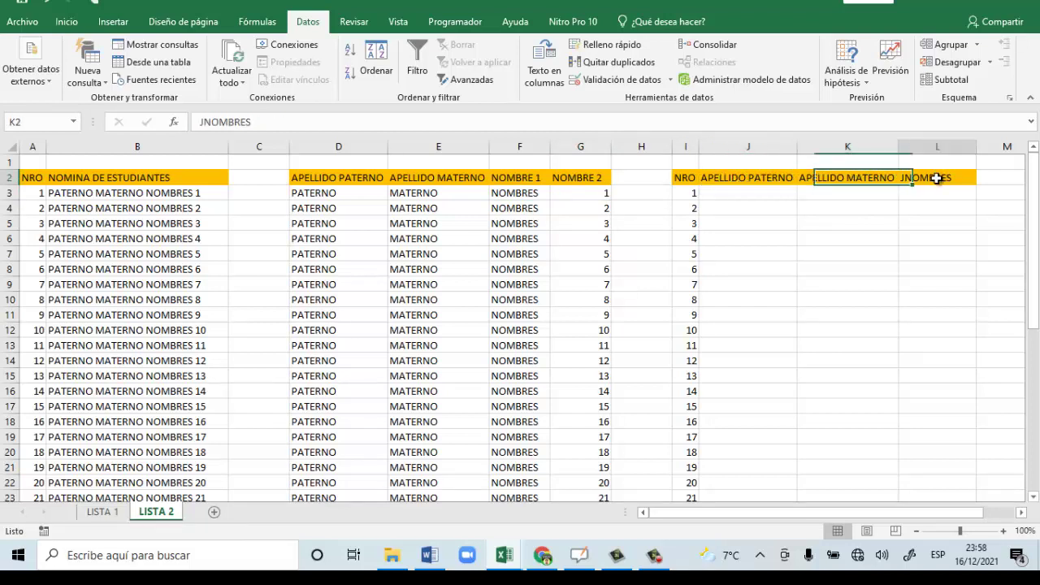
left_click(722, 195)
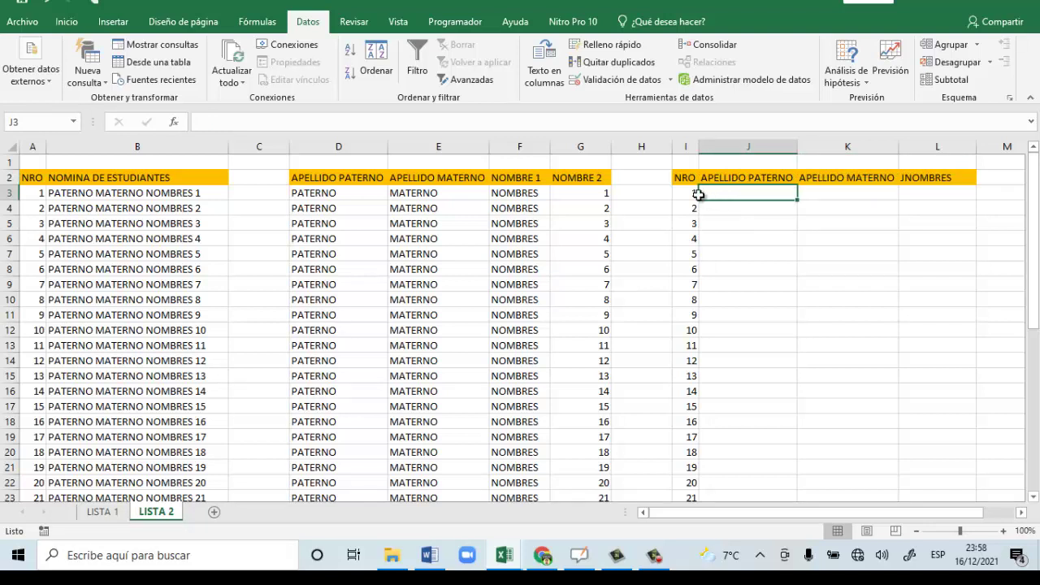
left_click(341, 193)
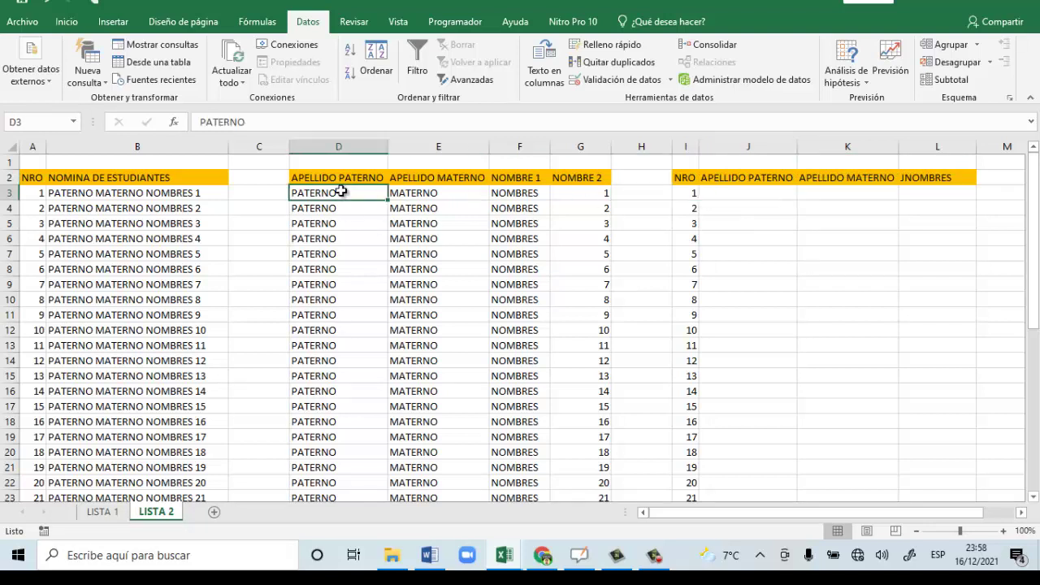
left_click(733, 189)
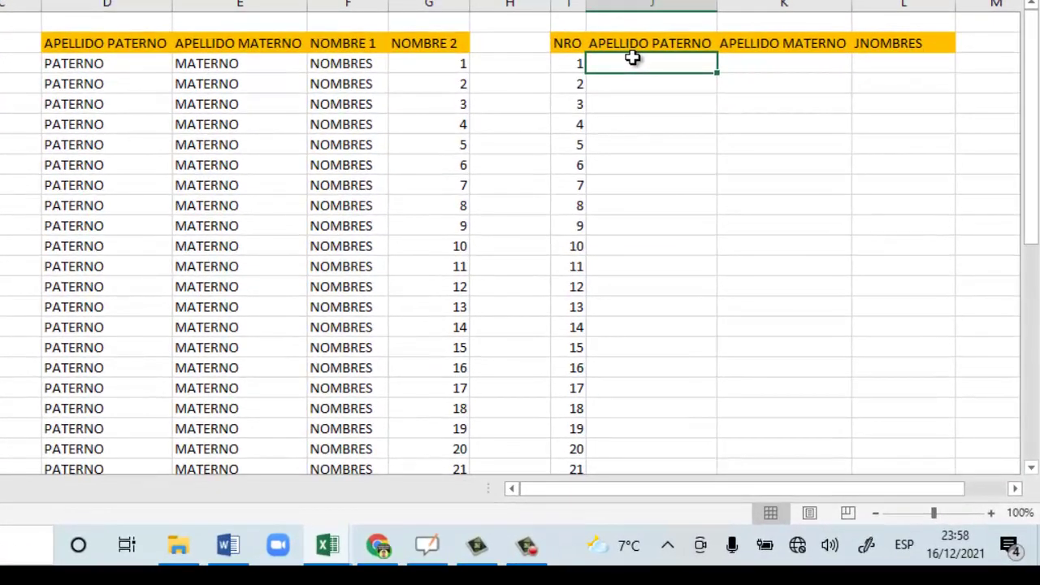
double_click(633, 57)
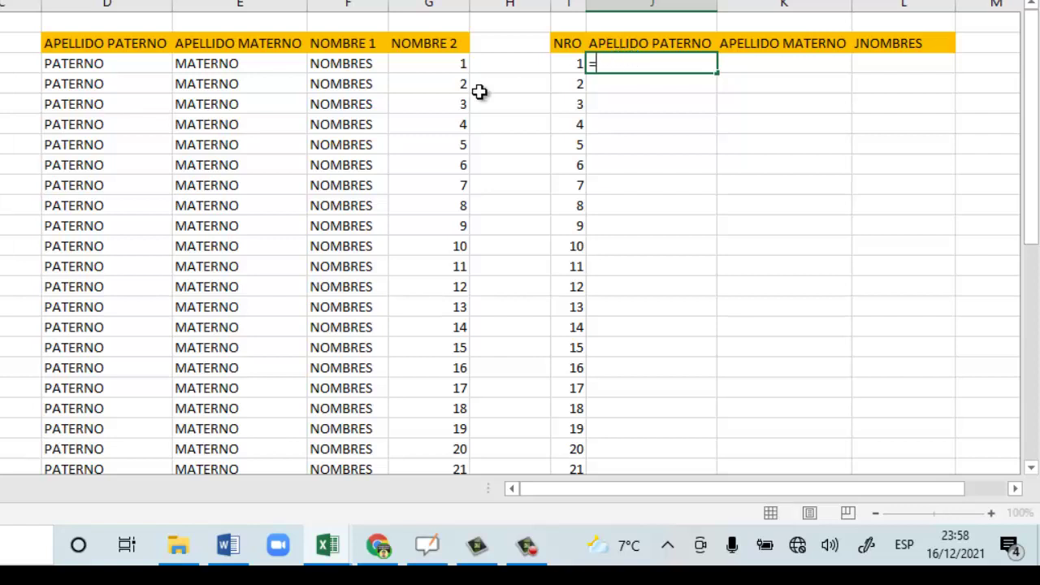
left_click(91, 65)
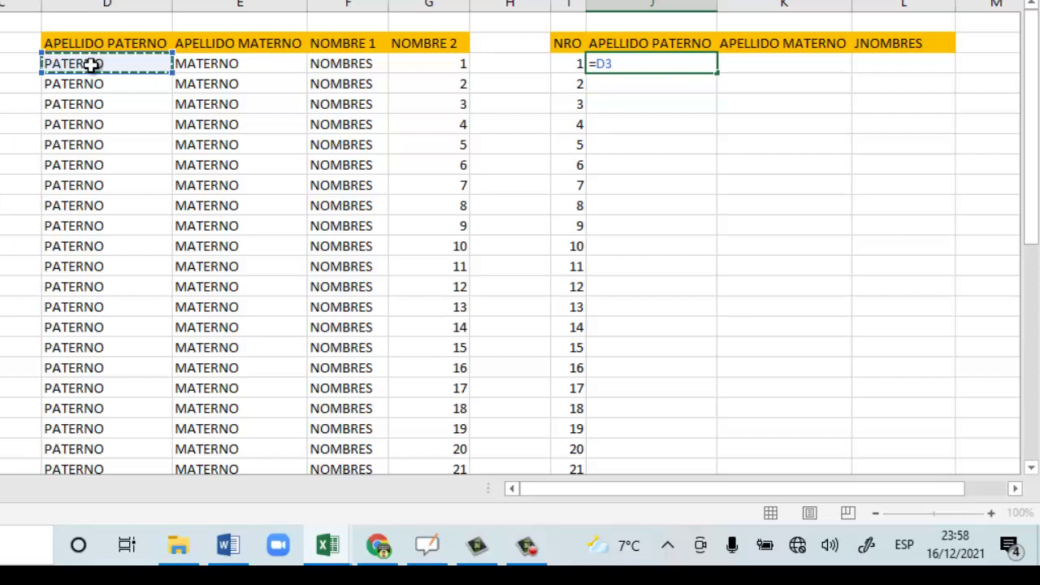
key("Return")
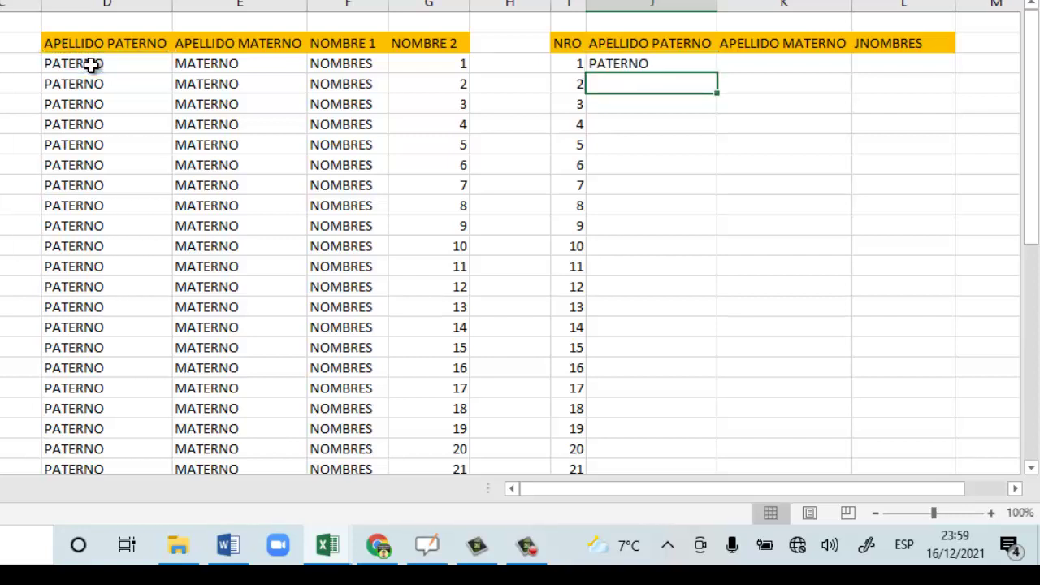
left_click(692, 67)
Change the first paternal surname in D3 to HUANCA.
left_click(56, 65)
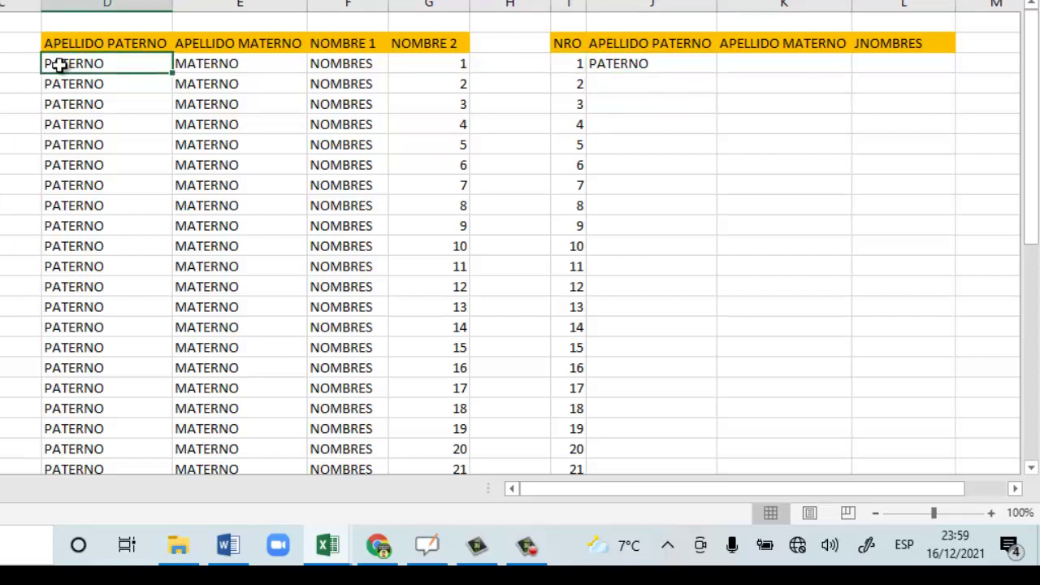
type("HU")
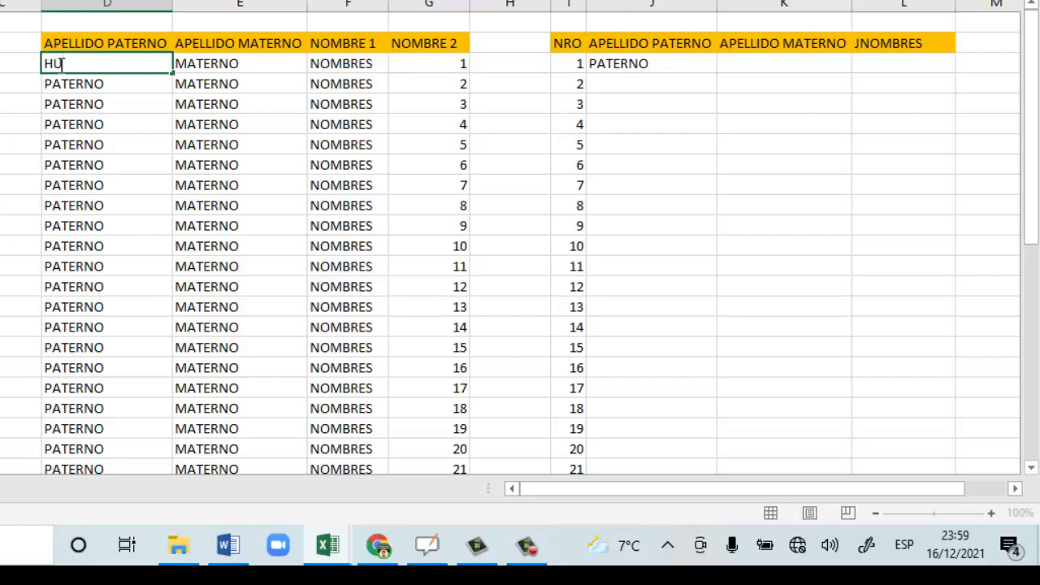
type("ANCA")
key("Tab")
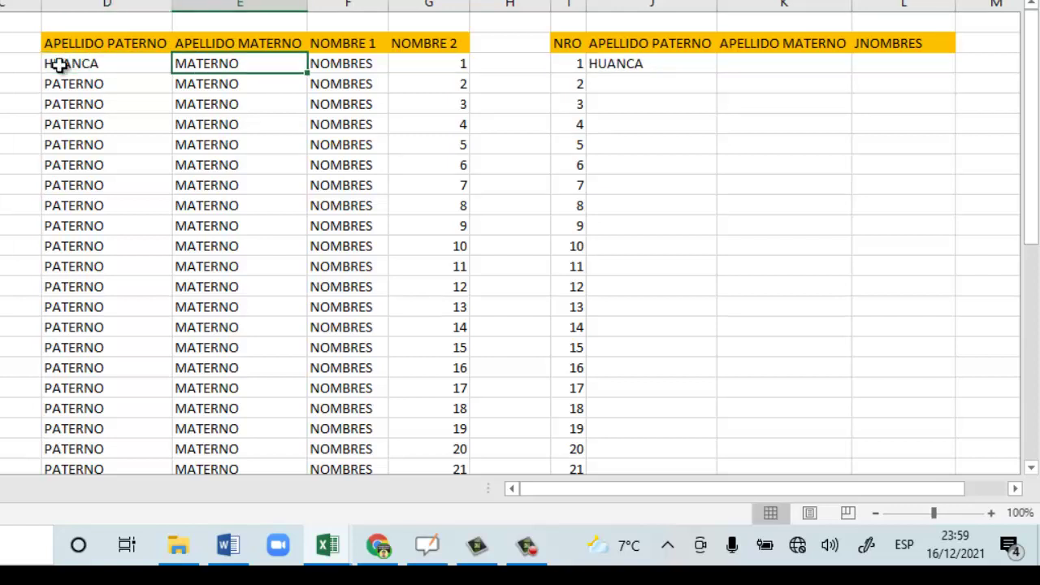
Enter =E3 in K3 so it shows the maternal surname MATERNO.
left_click(775, 67)
type("=")
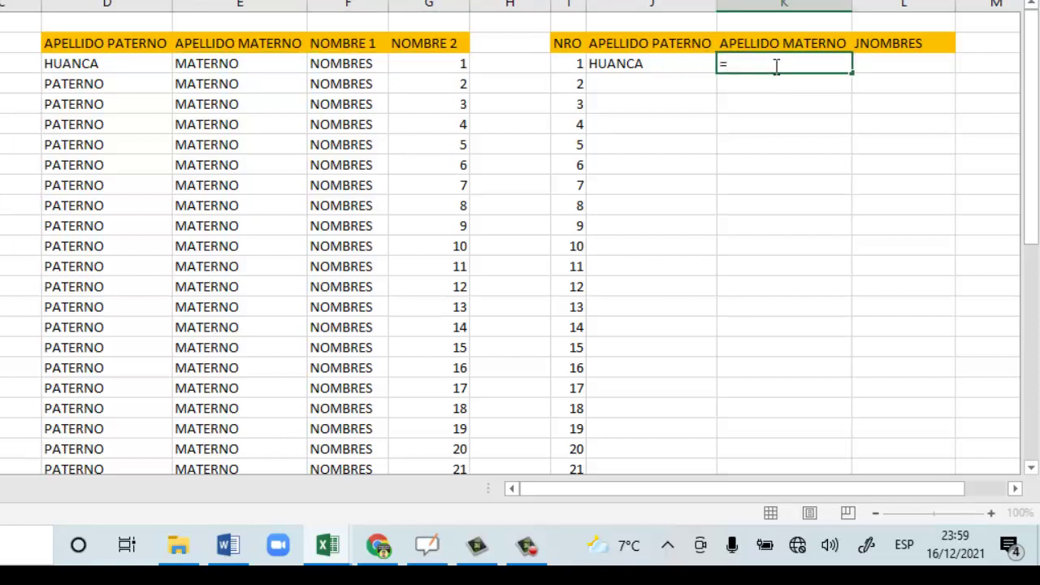
left_click(246, 65)
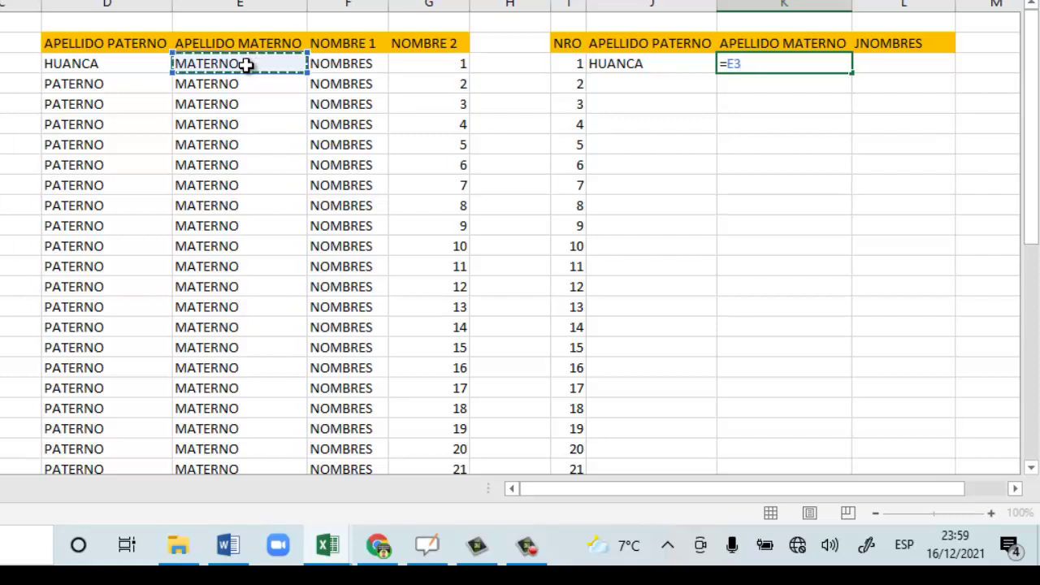
key("Return")
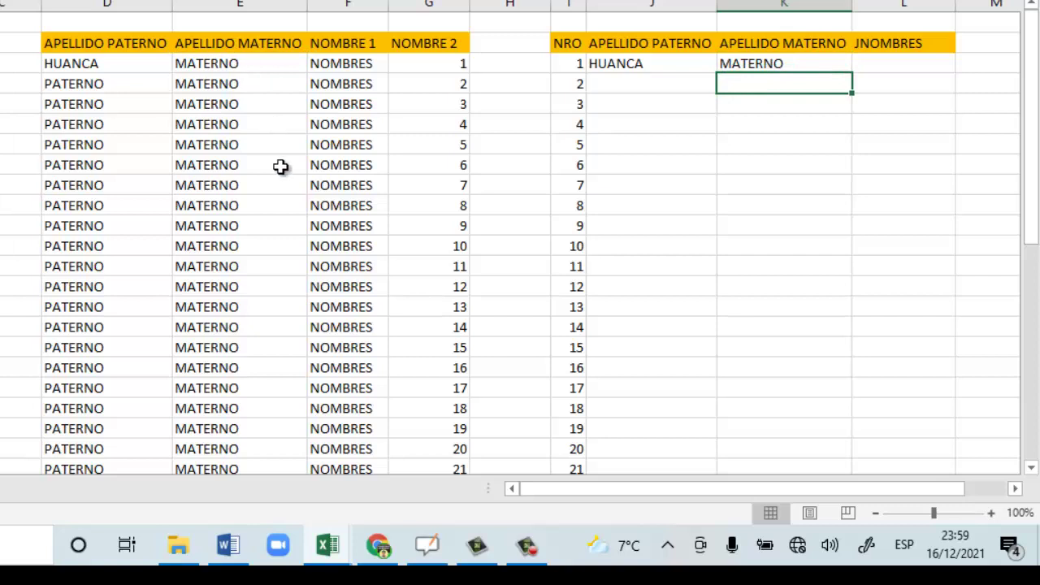
left_click(877, 61)
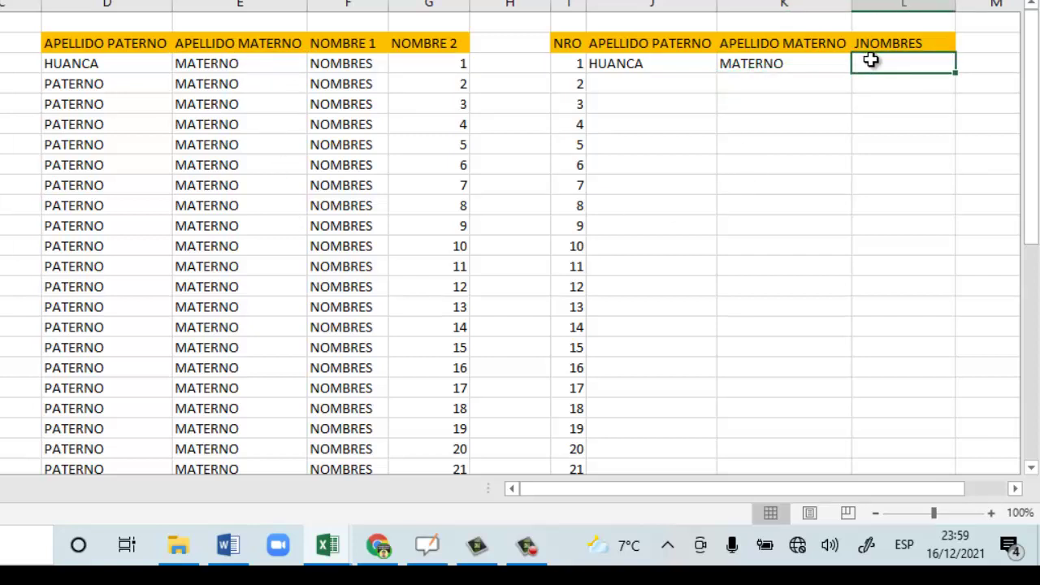
Put =CONCATENAR(F3;" ";G3) in L3 to join the two given names with a space.
left_click_drag(346, 61, 398, 58)
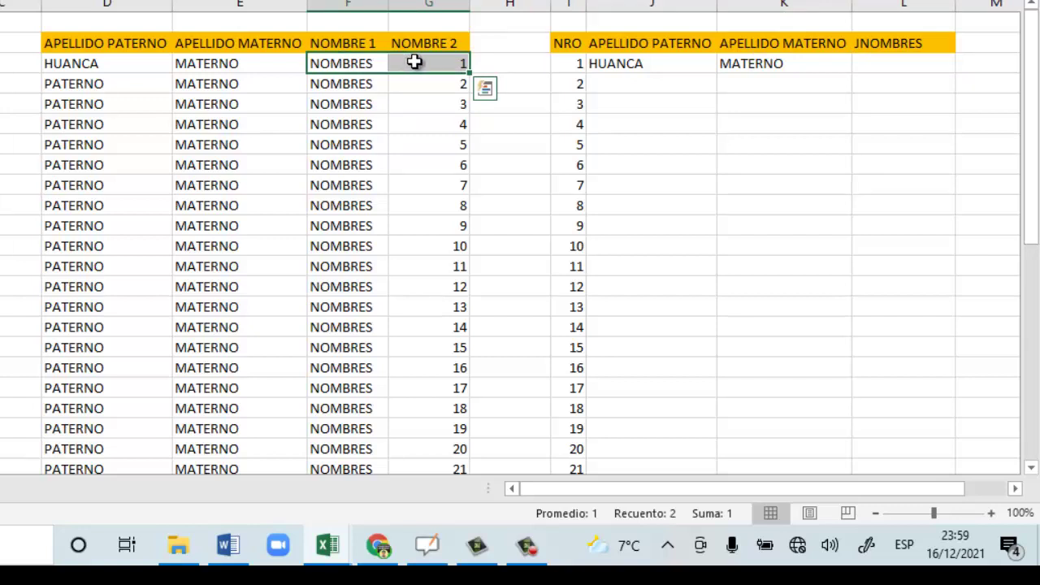
left_click(918, 63)
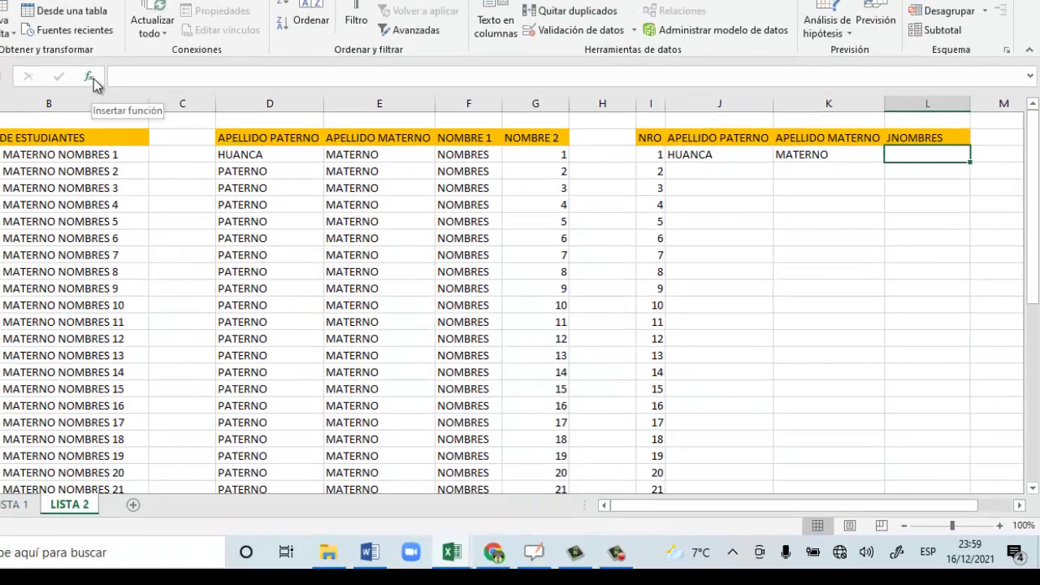
left_click(90, 76)
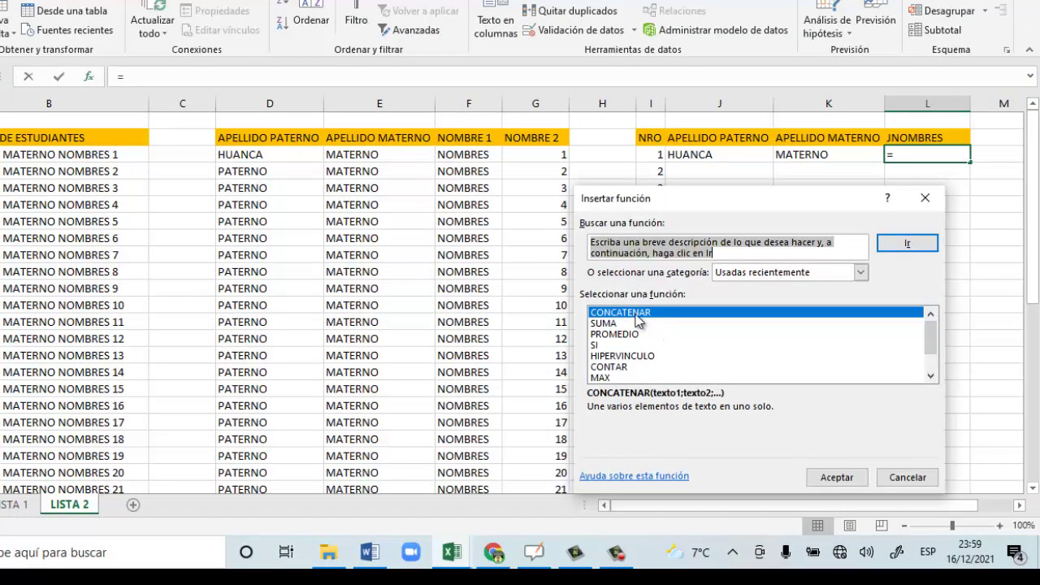
double_click(637, 313)
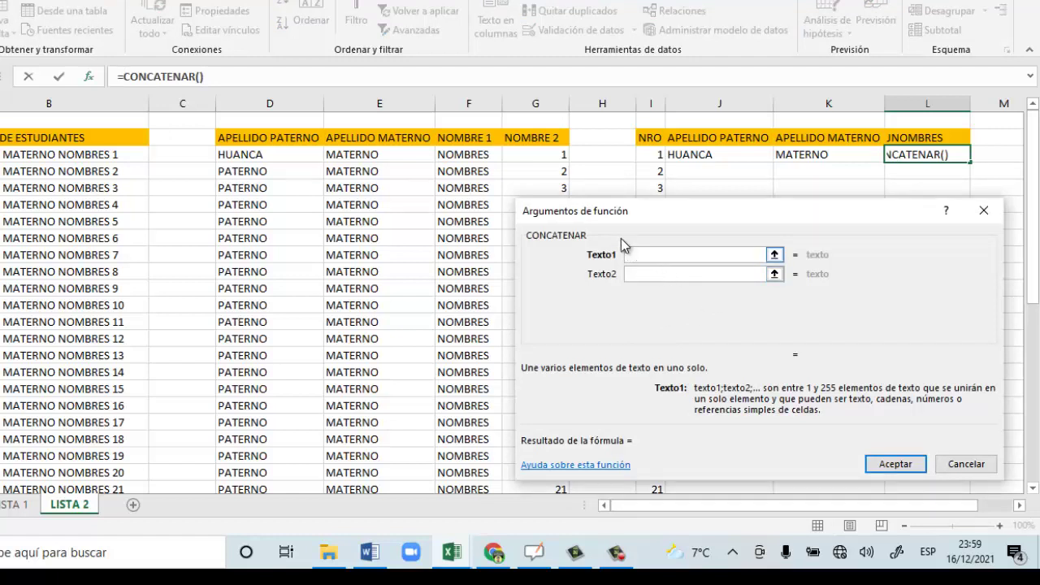
left_click(480, 154)
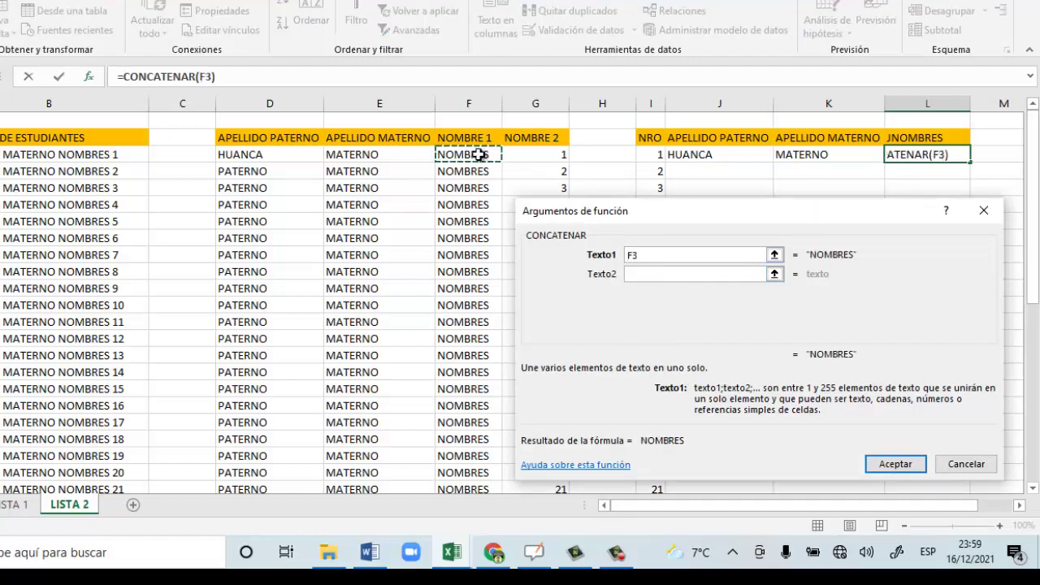
left_click(638, 273)
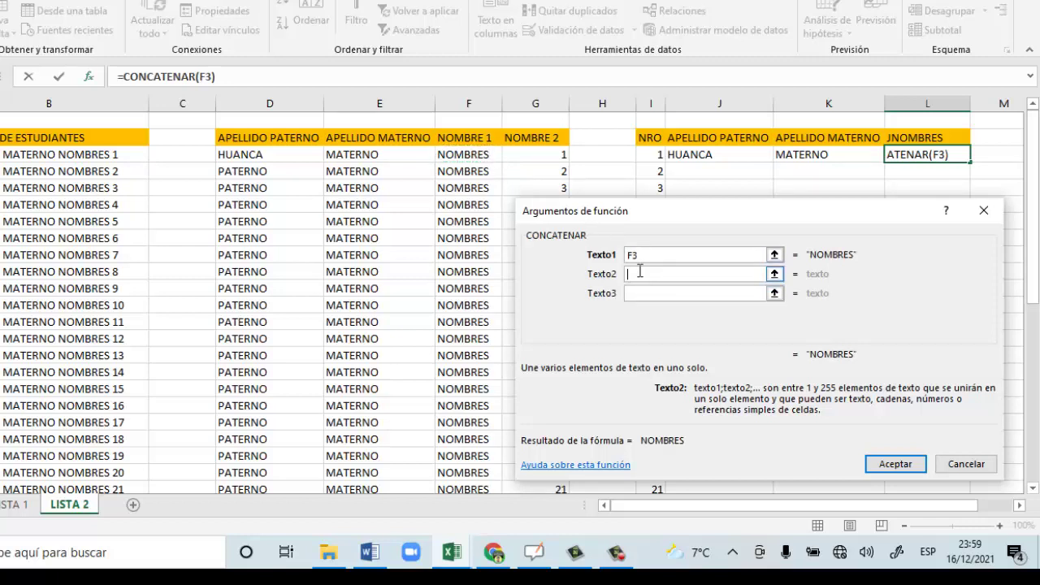
type("\"\"")
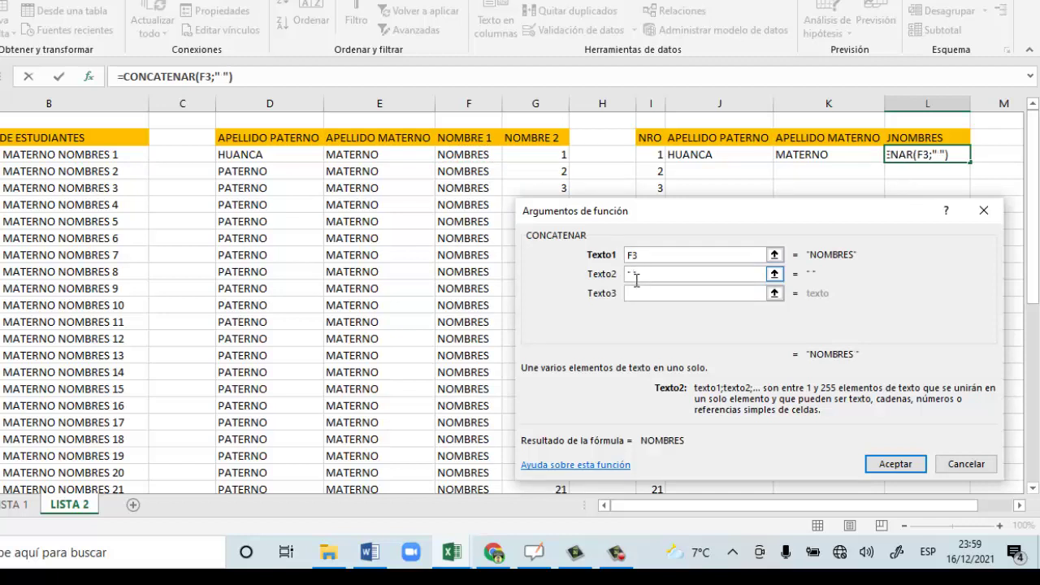
left_click(630, 294)
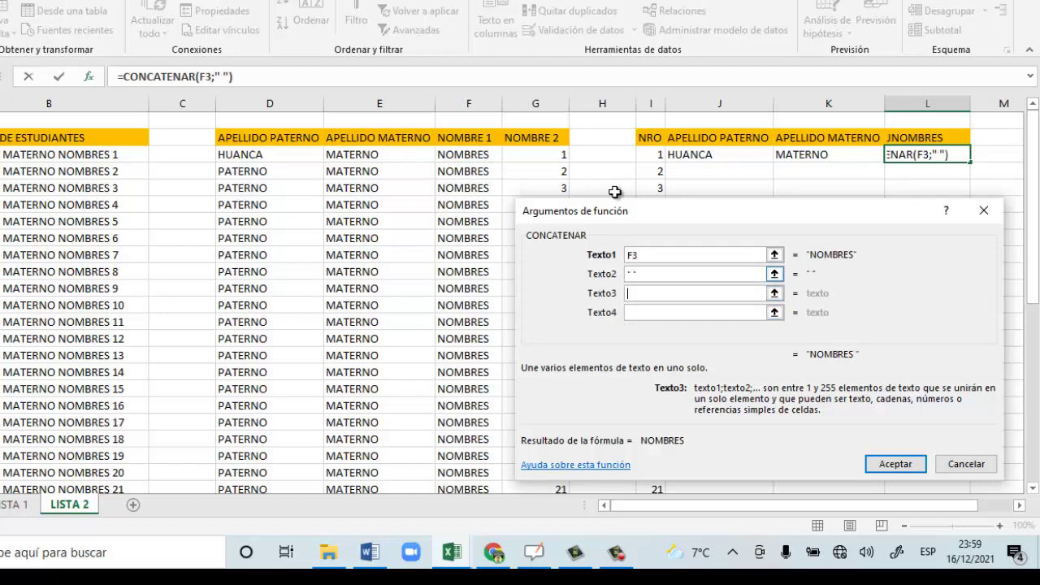
left_click(521, 157)
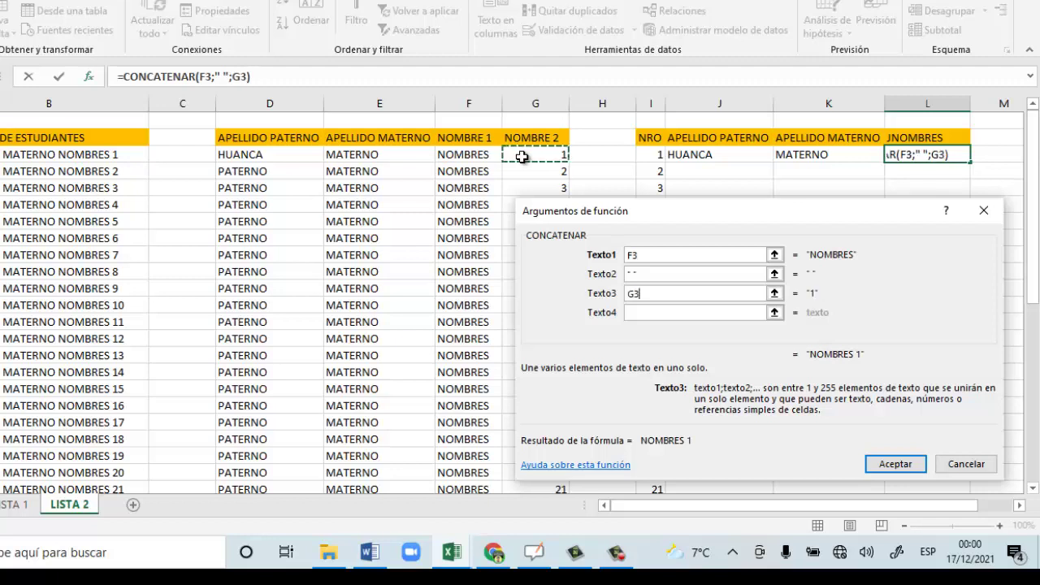
left_click(892, 471)
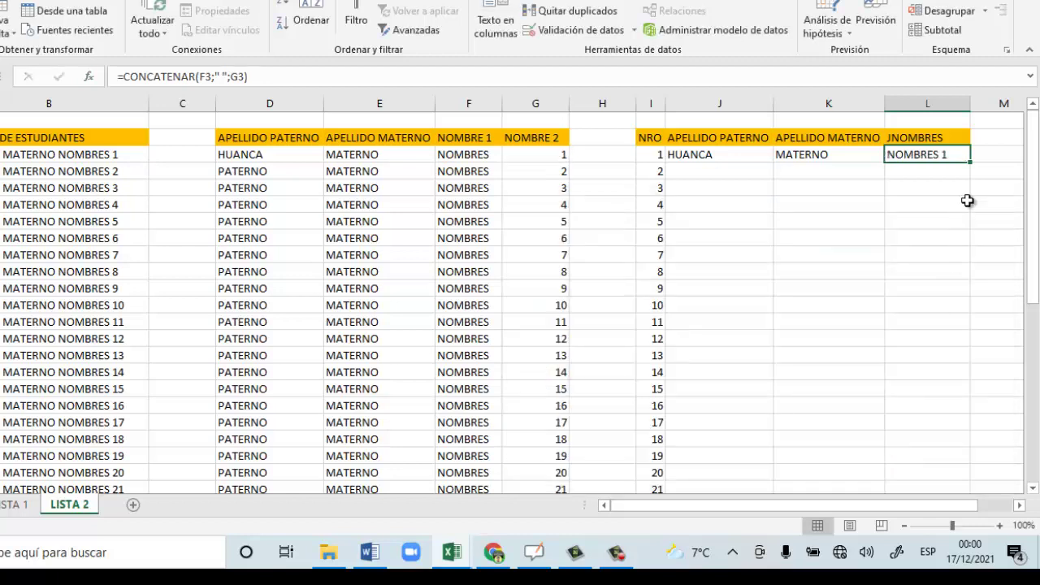
left_click(476, 153)
left_click_drag(475, 153, 536, 155)
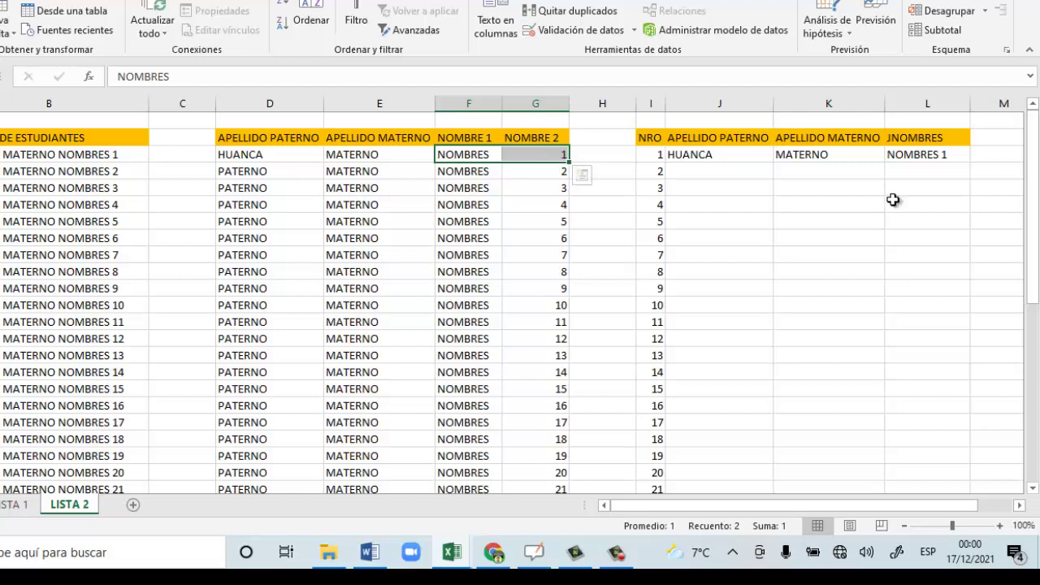
Fill the J3:L3 formulas down to row 42 for all 40 students.
left_click(917, 154)
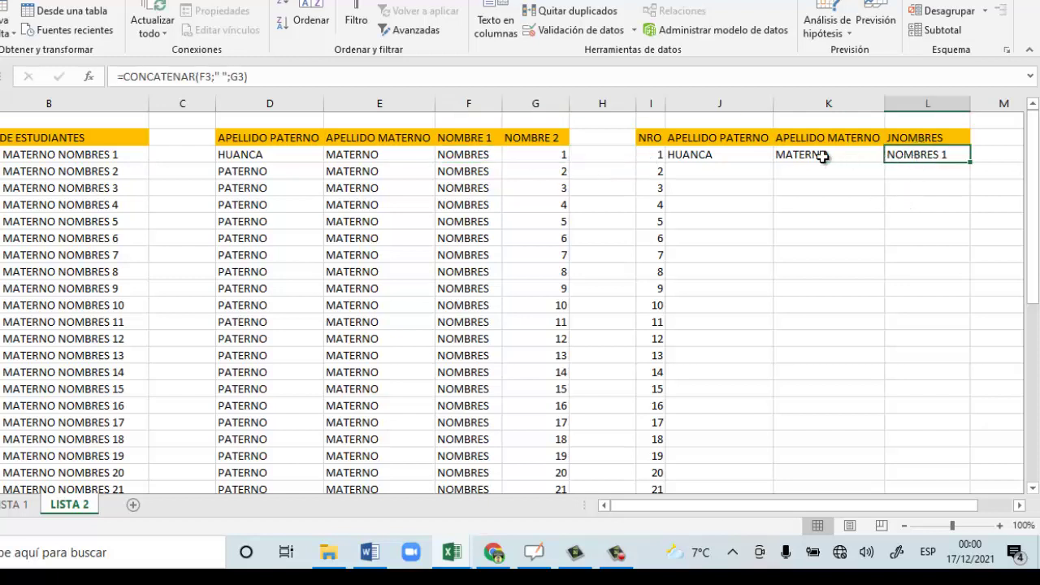
left_click(697, 151)
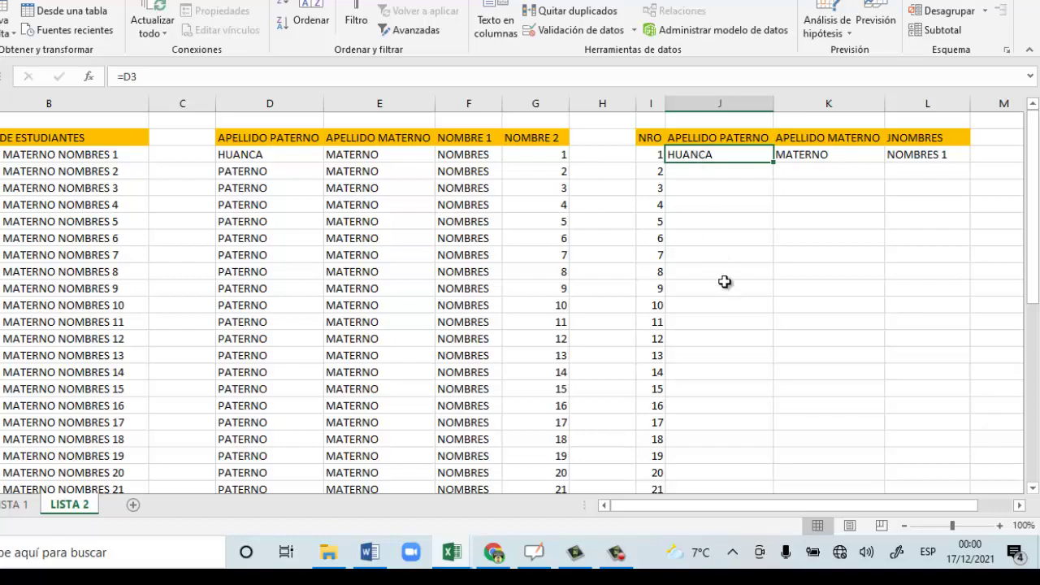
scroll(724, 281, "down", 2)
scroll(725, 281, "down", 6)
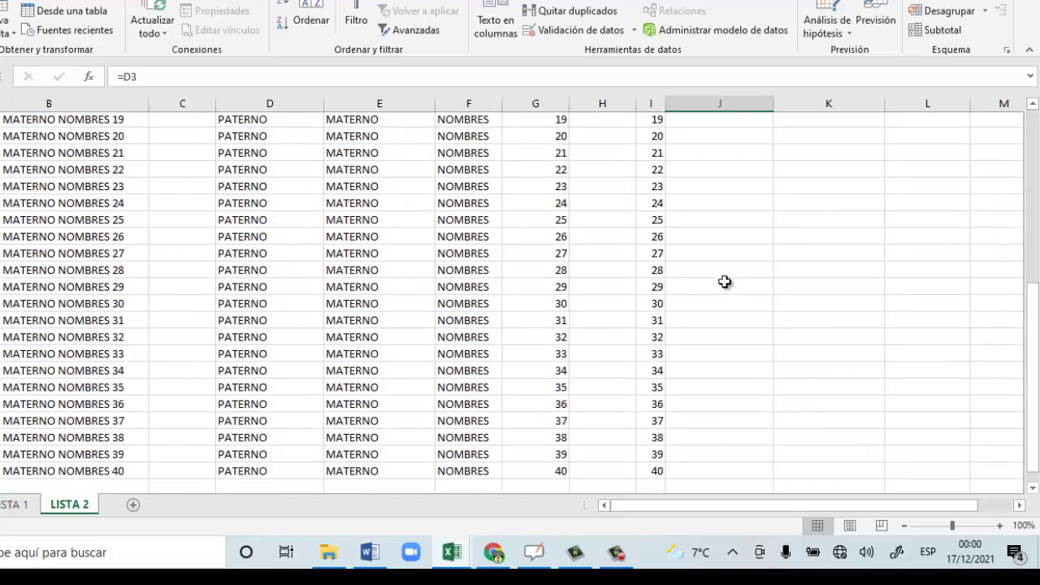
scroll(725, 281, "up", 1)
scroll(724, 281, "up", 7)
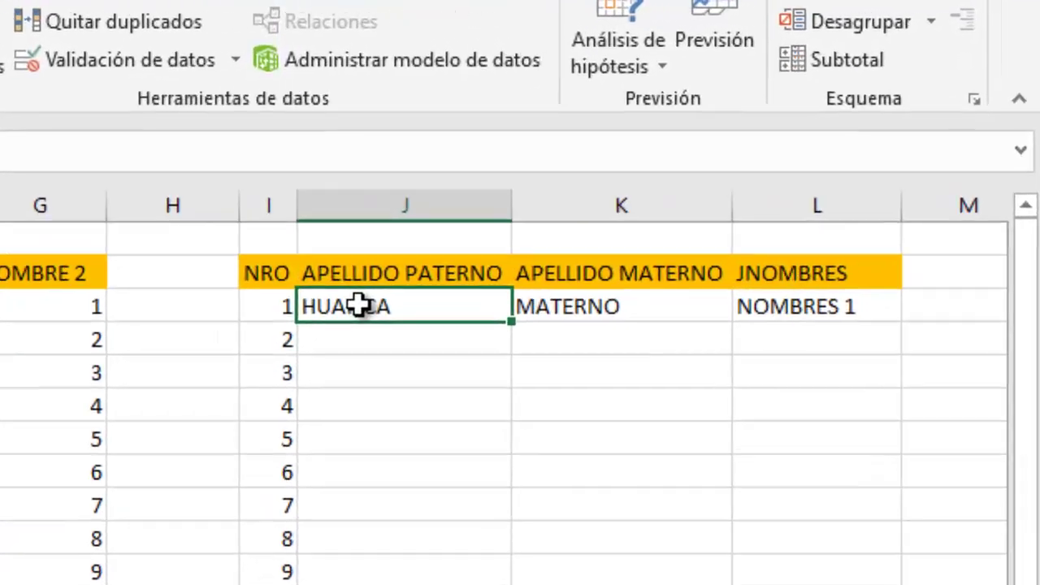
left_click_drag(359, 305, 745, 306)
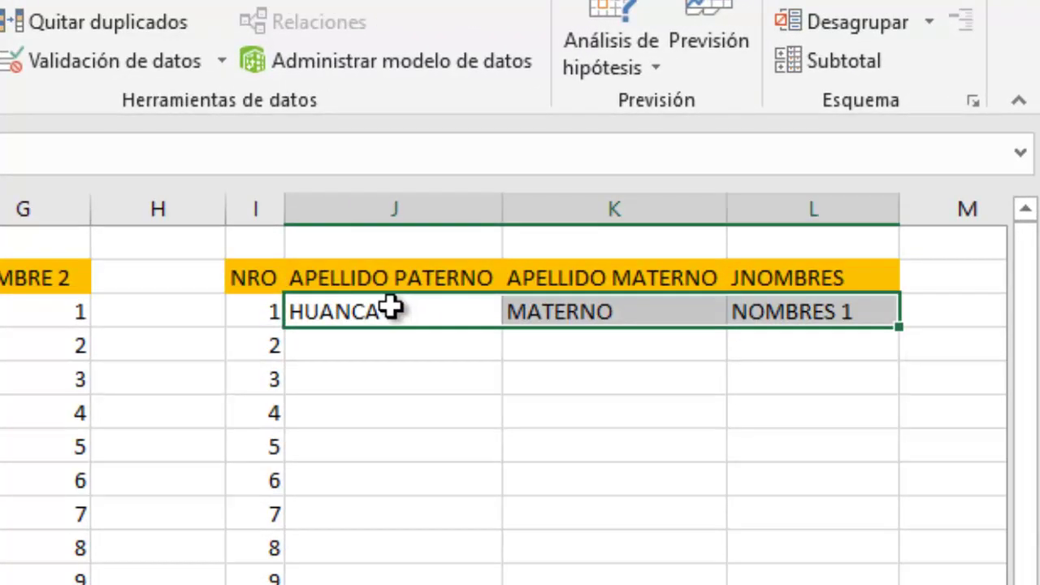
left_click_drag(400, 306, 796, 305)
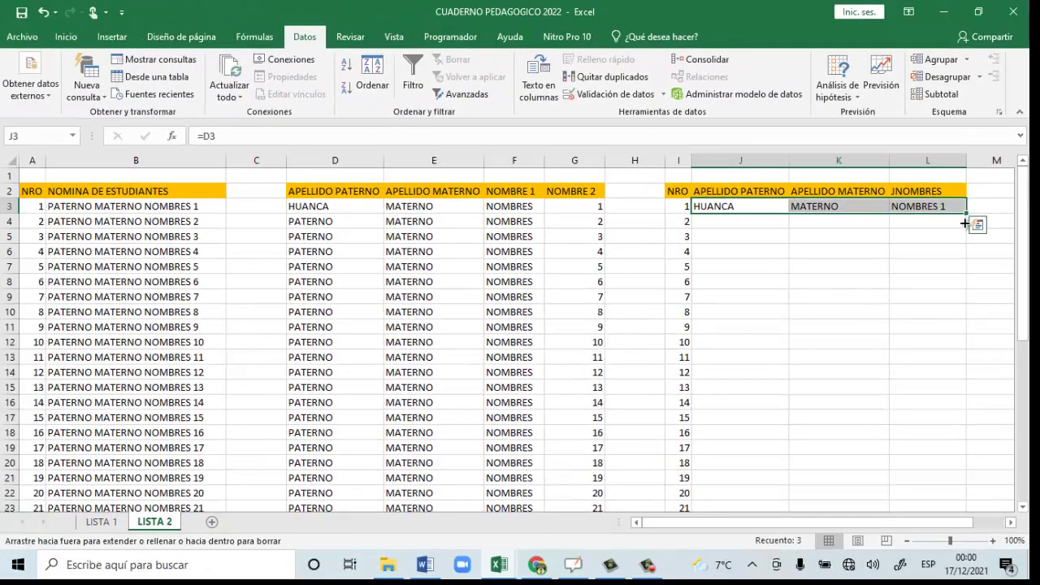
left_click_drag(964, 223, 957, 458)
scroll(919, 436, "up", 8)
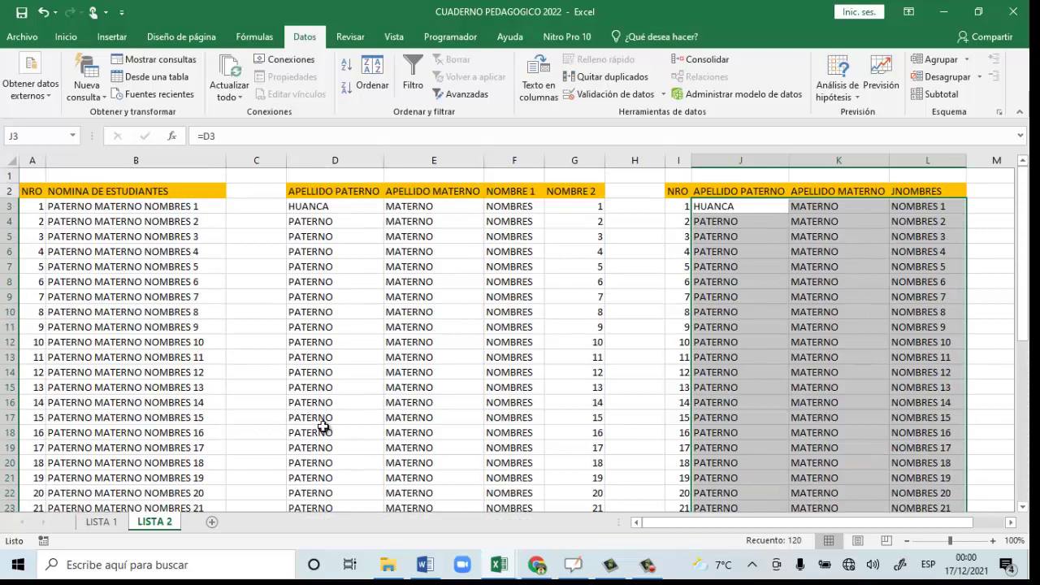
left_click(884, 432)
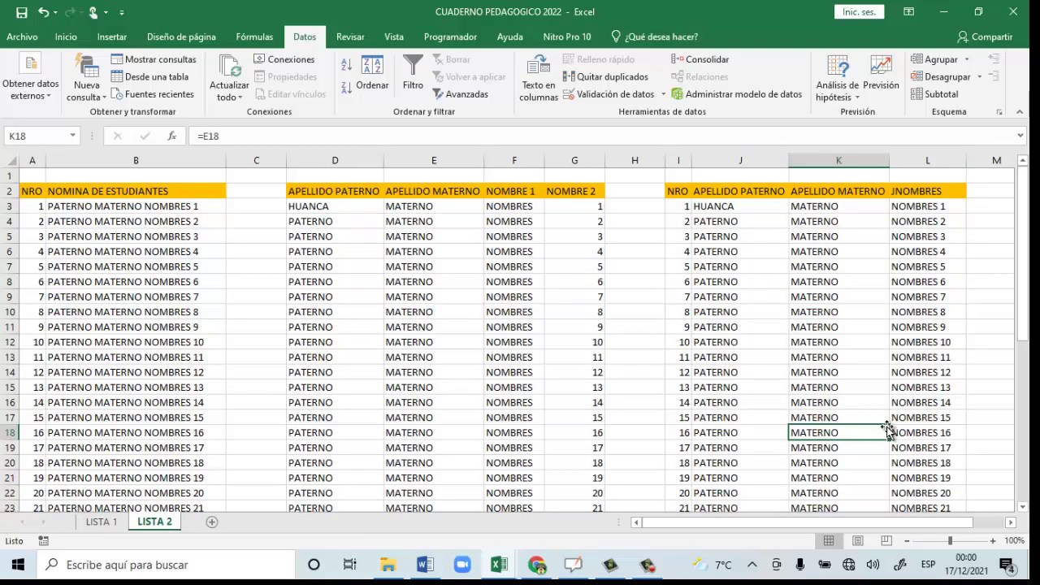